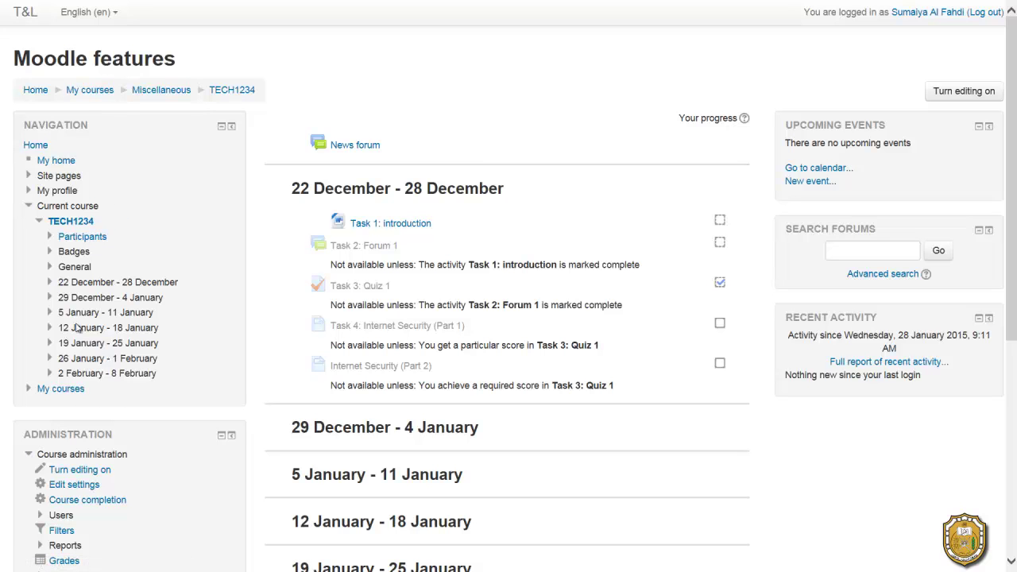
# Open the Edit settings form for the TECH1234 course
pyautogui.scroll(-3, 123, 419)
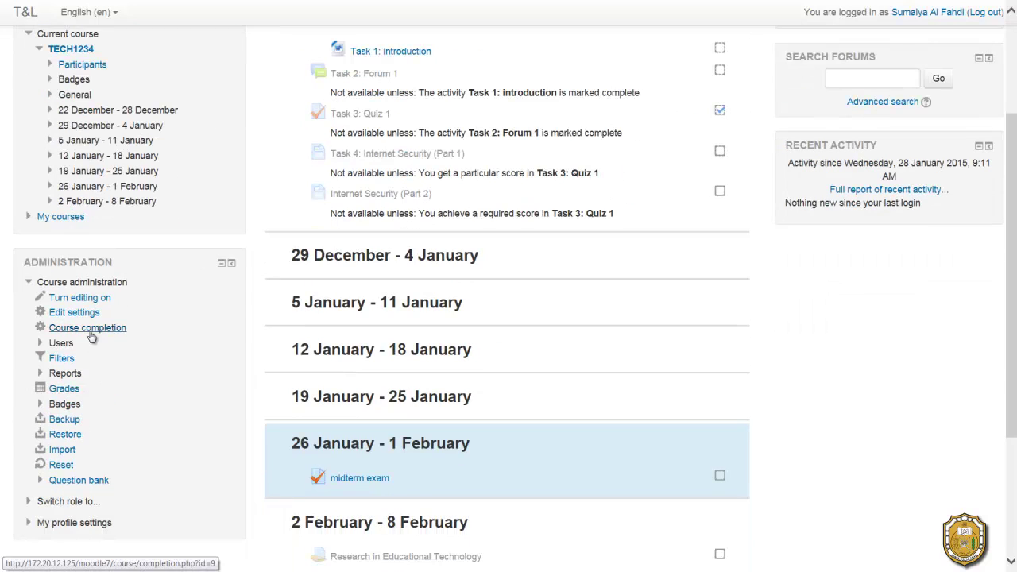
pyautogui.scroll(3, 343, 421)
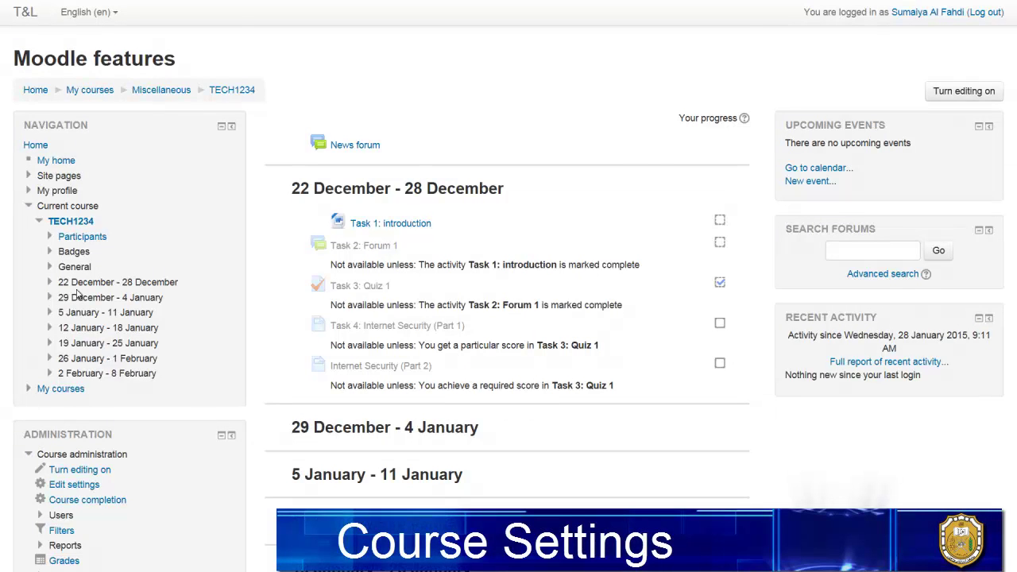
pyautogui.scroll(-2, 77, 294)
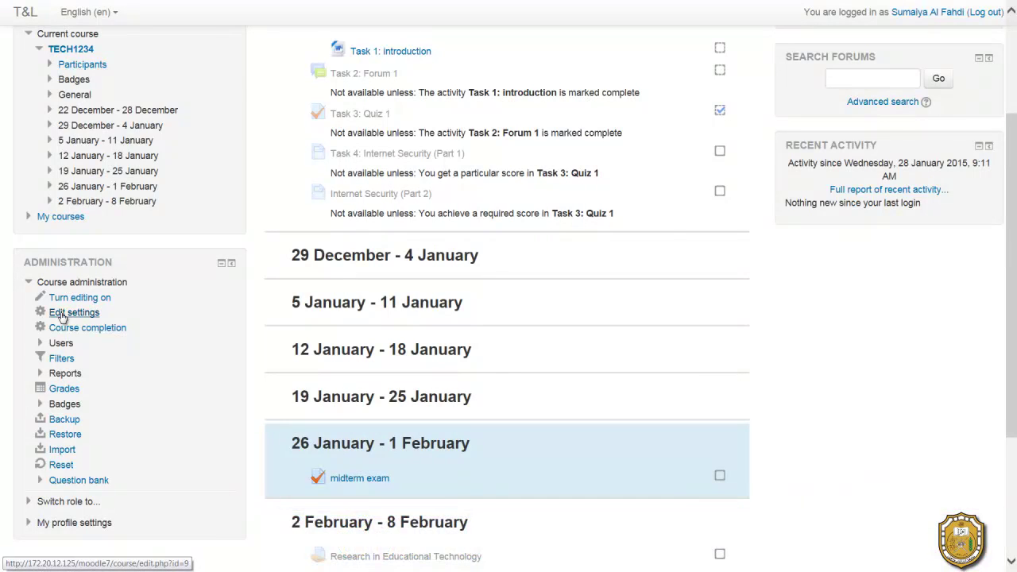
pyautogui.click(60, 315)
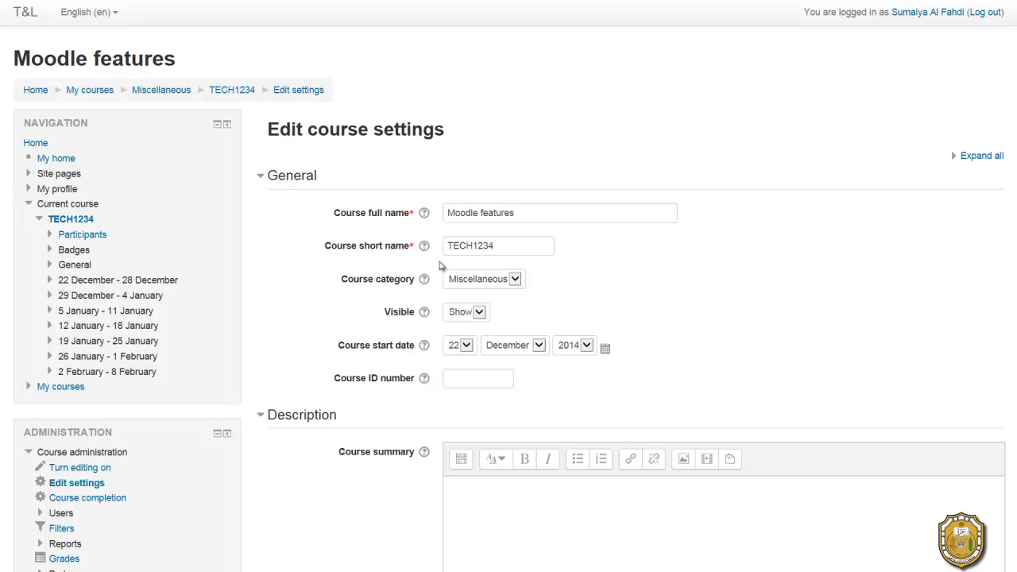
# Keep the course visibility on Show and change the start day from 22 to 30
pyautogui.click(461, 316)
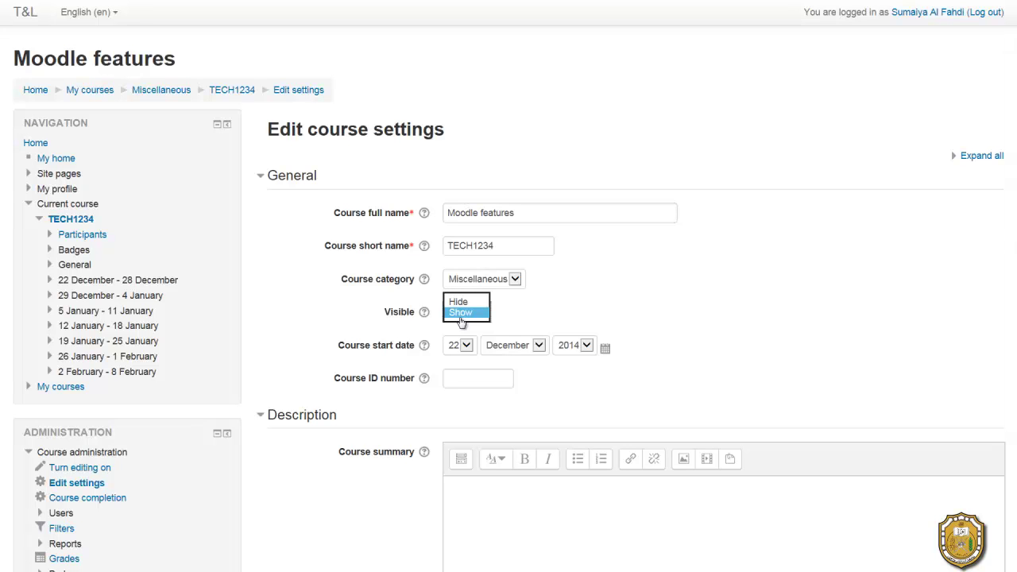
pyautogui.click(461, 315)
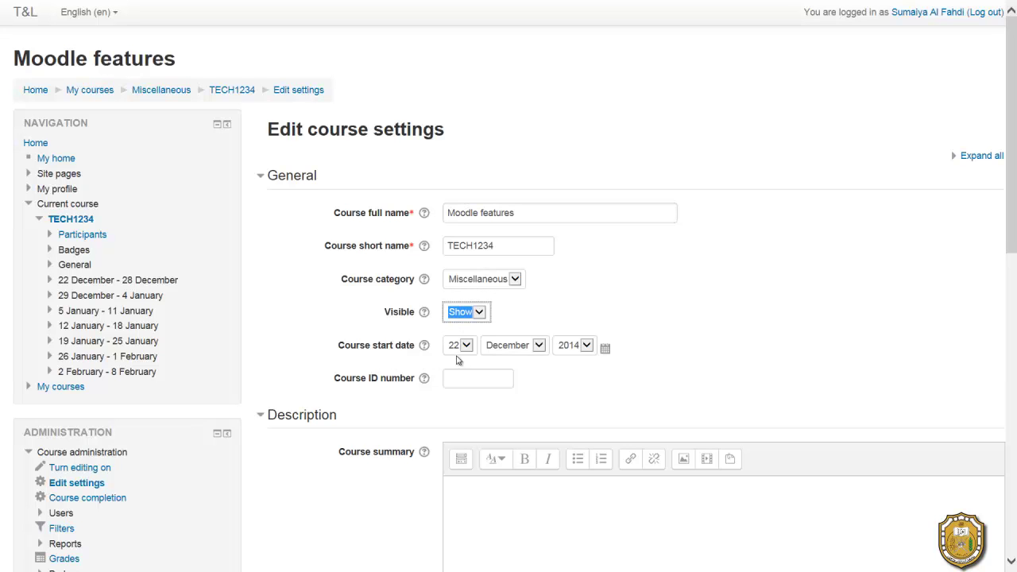
pyautogui.click(462, 347)
pyautogui.click(454, 430)
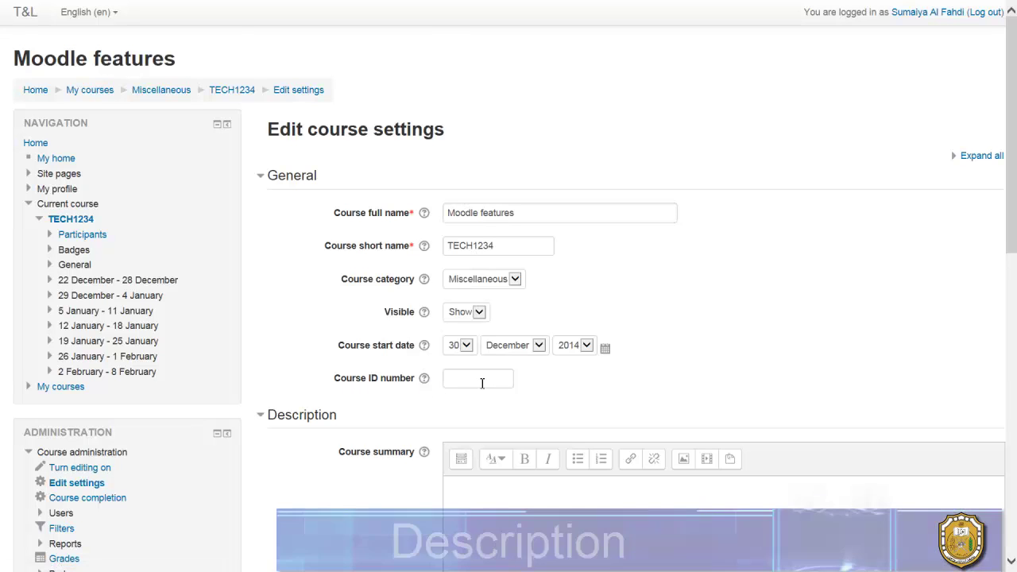
pyautogui.scroll(-4, 476, 379)
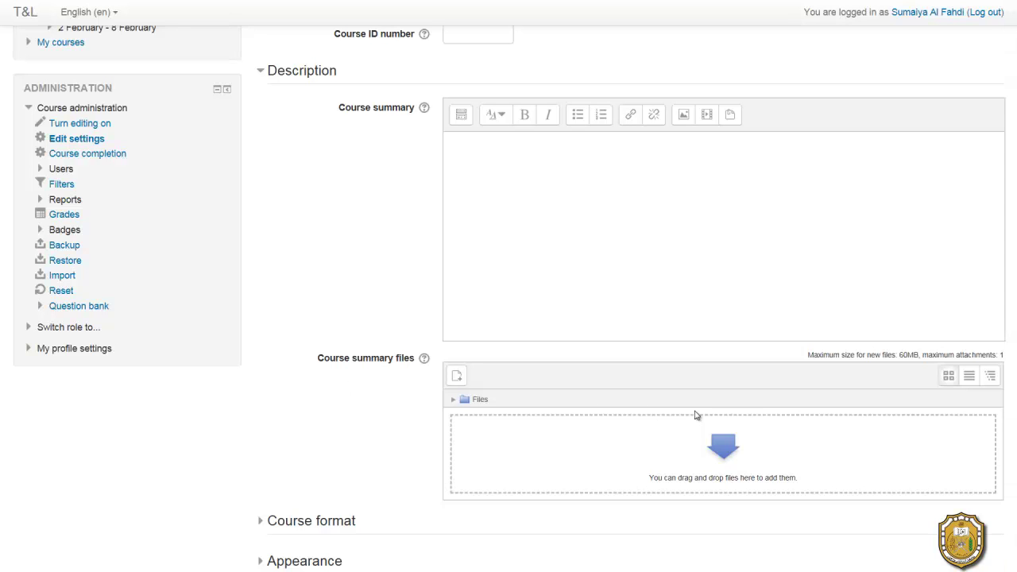
# Expand Course format and set the format to Topics format
pyautogui.scroll(-3, 630, 419)
pyautogui.click(311, 263)
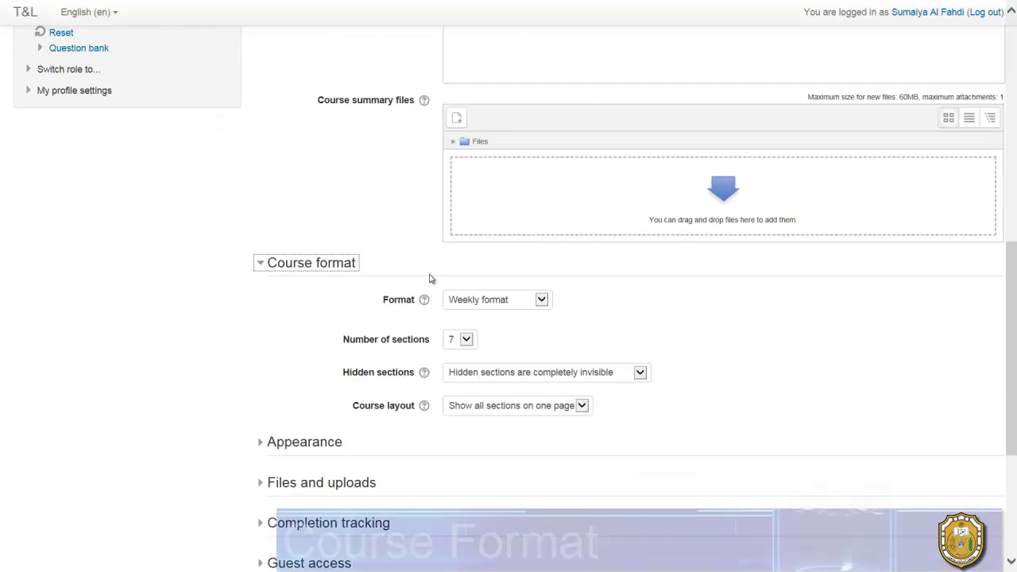
pyautogui.click(498, 304)
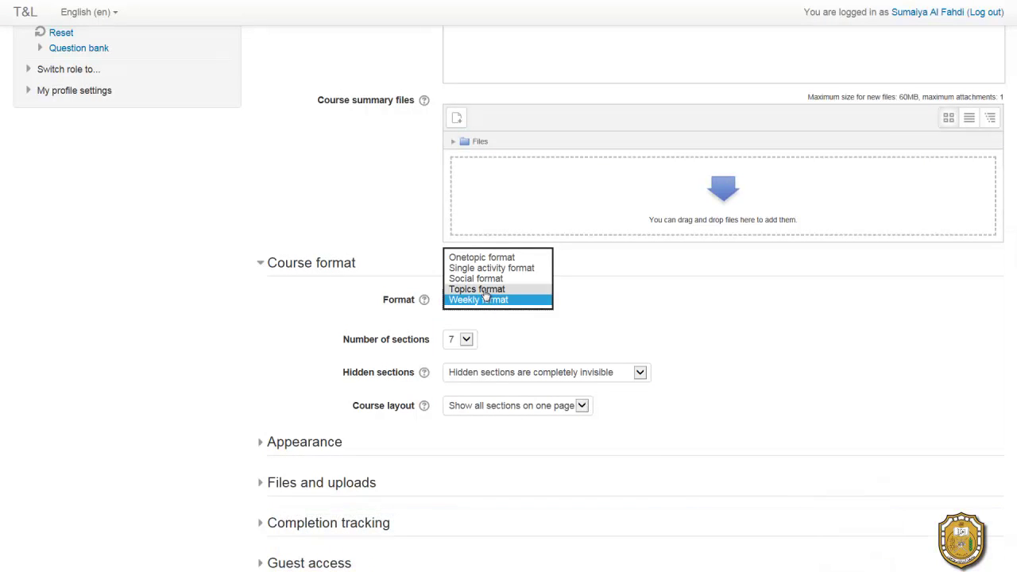
pyautogui.click(485, 290)
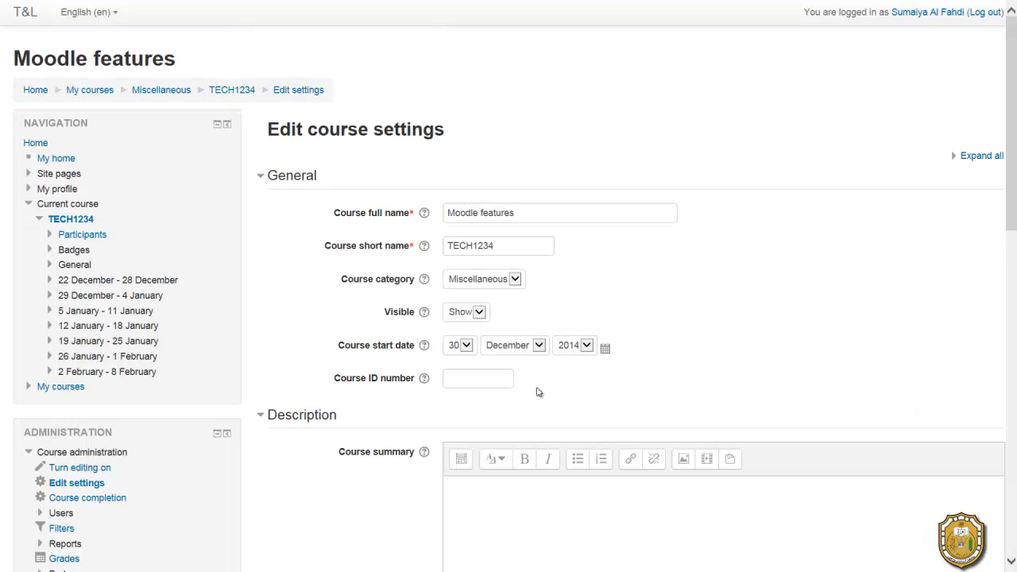
pyautogui.scroll(-5, 390, 504)
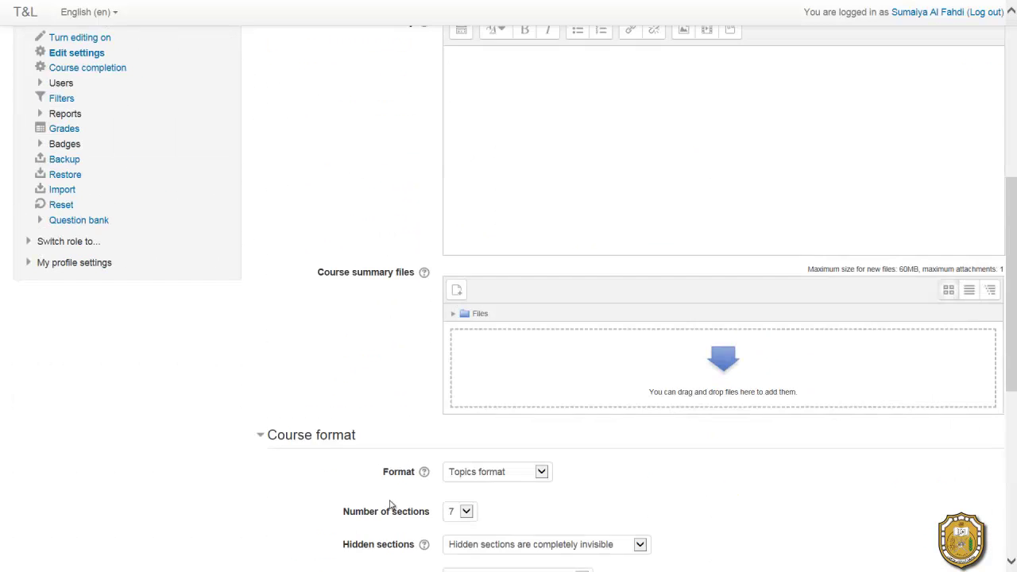
pyautogui.scroll(-2, 390, 504)
pyautogui.click(494, 299)
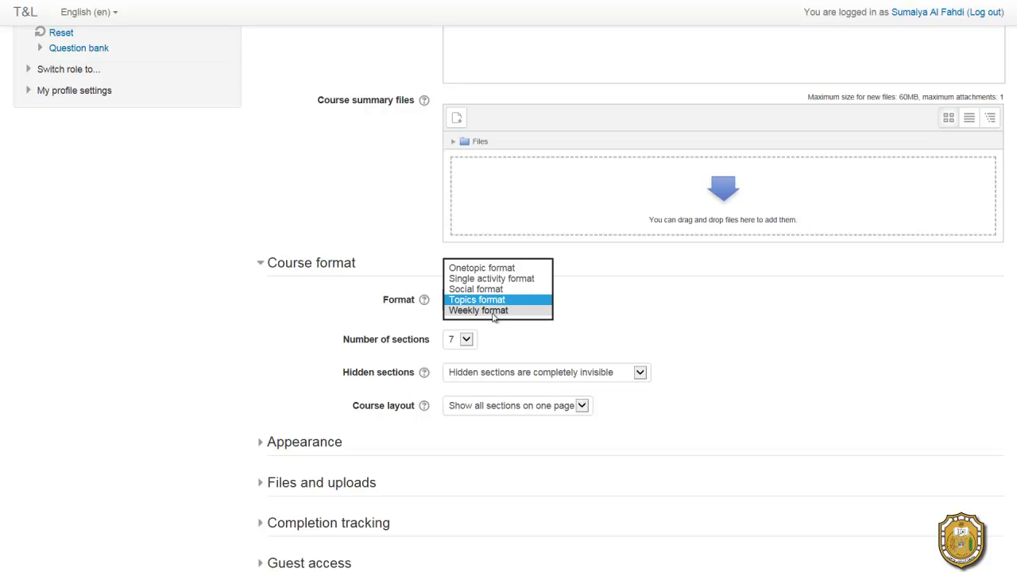
pyautogui.scroll(-1, 493, 316)
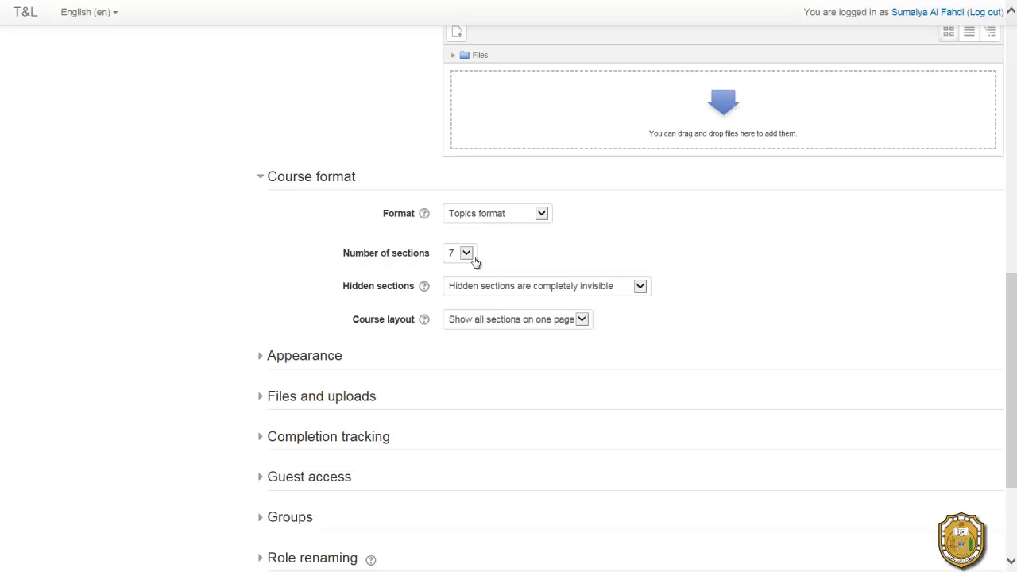
# Set 10 sections and make hidden sections completely invisible
pyautogui.click(467, 254)
pyautogui.click(455, 284)
pyautogui.click(499, 290)
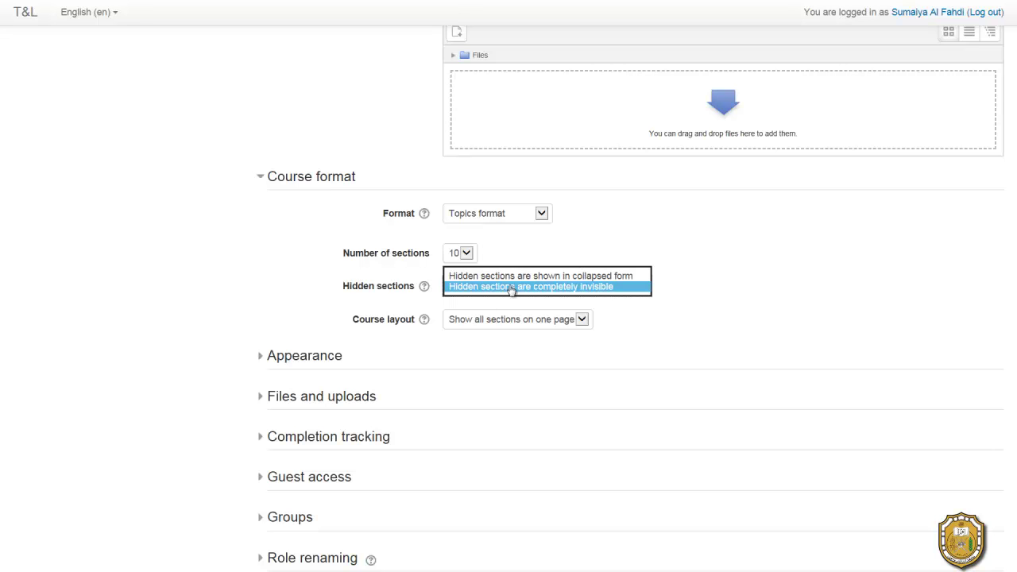
pyautogui.click(433, 342)
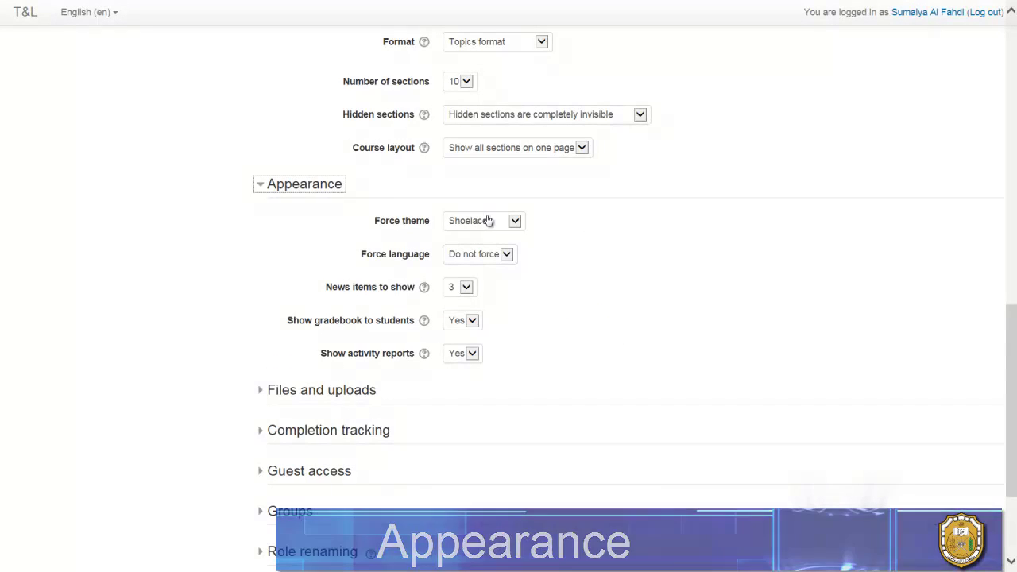
# Set Force theme to Do not force, leave the language unforced, and keep 3 news items
pyautogui.click(489, 221)
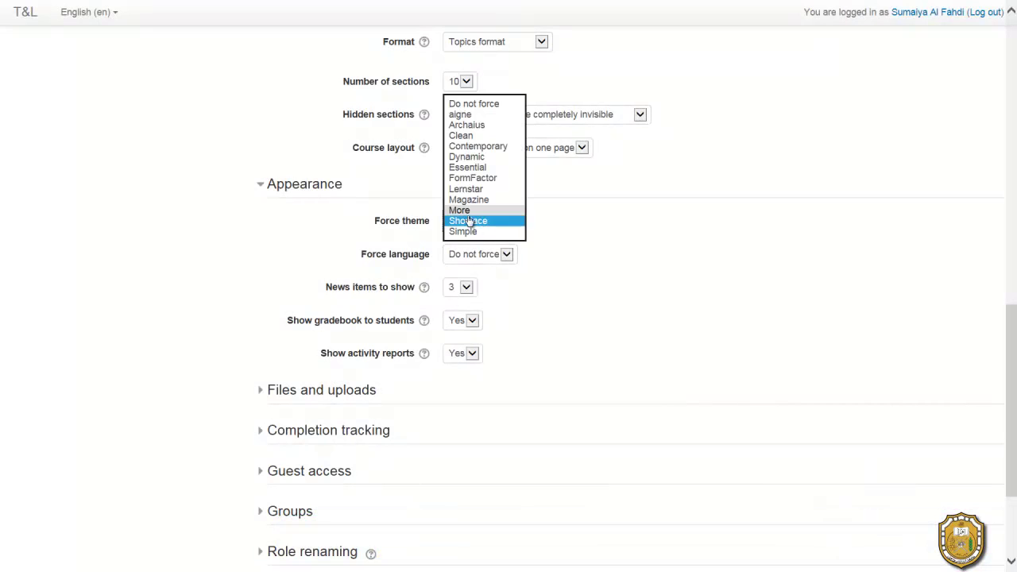
pyautogui.click(469, 223)
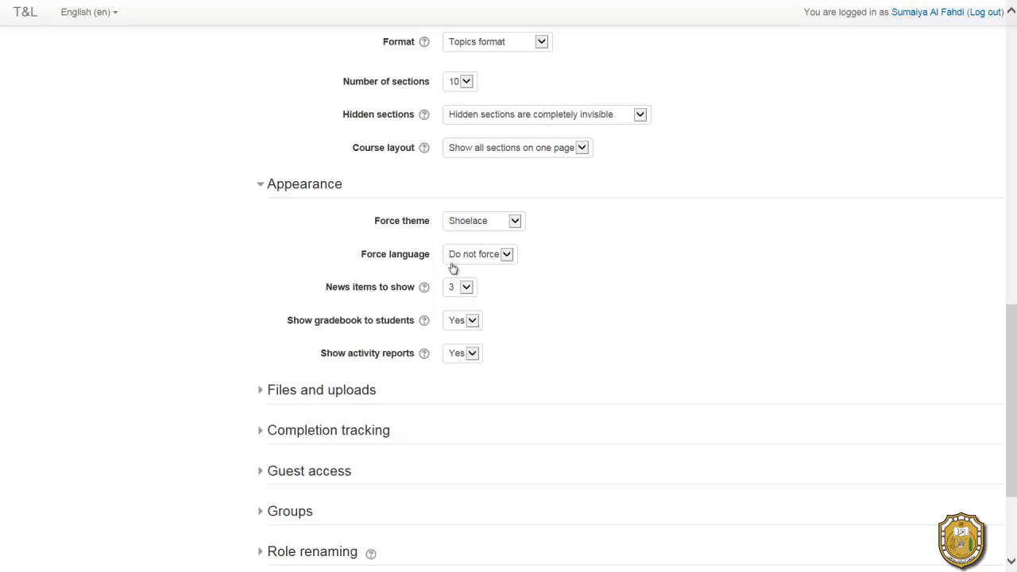
pyautogui.click(477, 262)
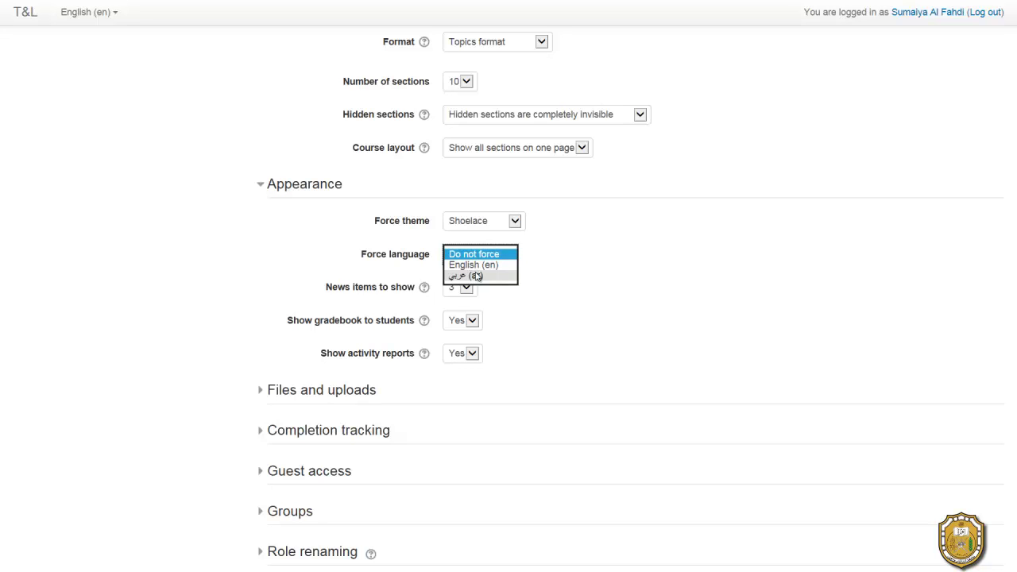
pyautogui.click(403, 293)
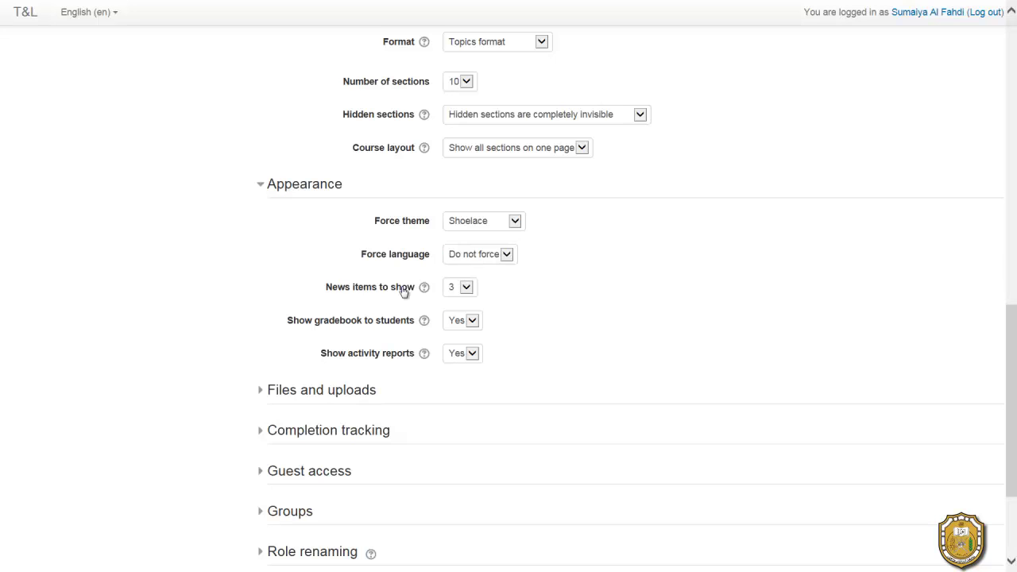
pyautogui.click(466, 290)
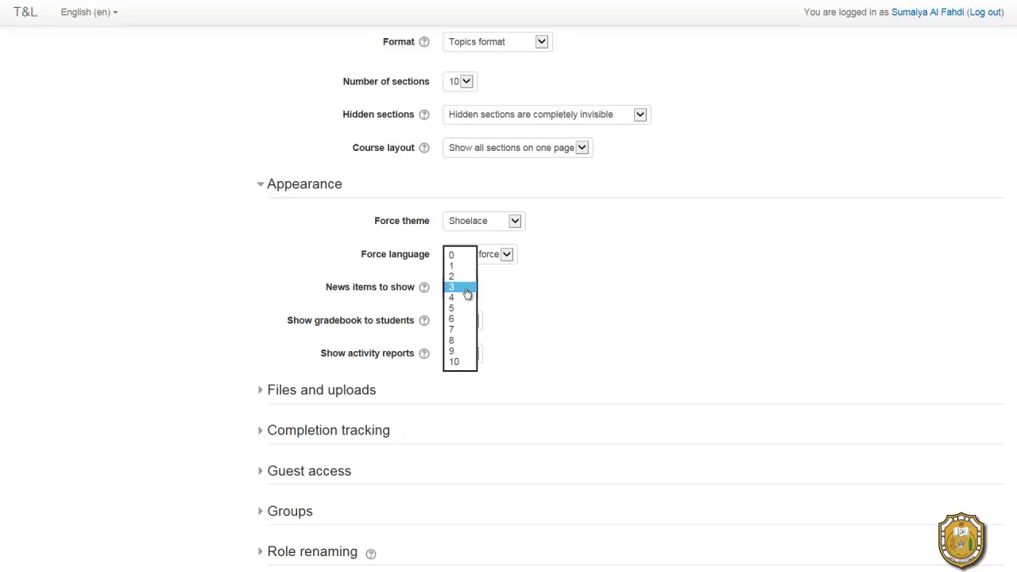
pyautogui.click(456, 258)
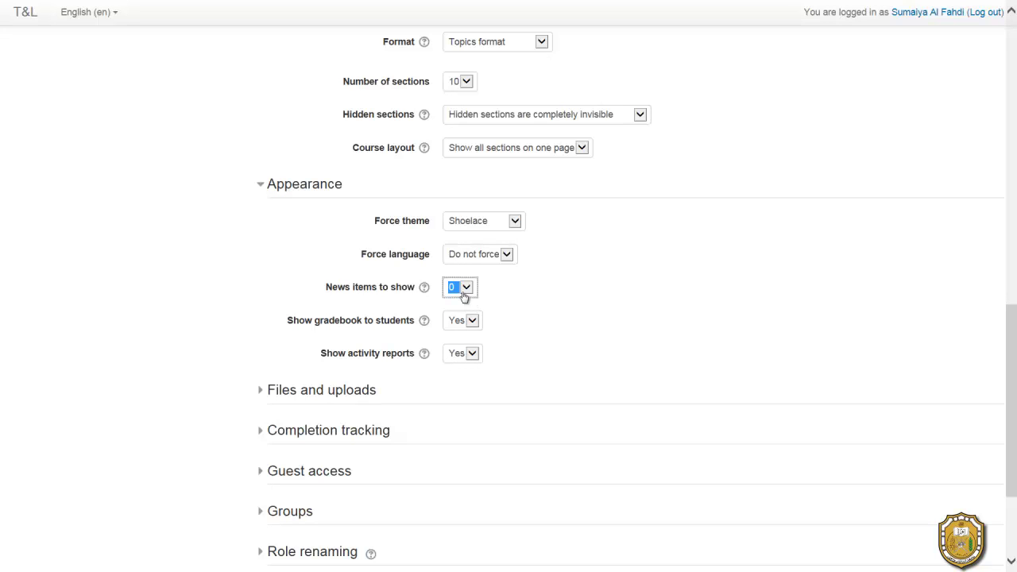
pyautogui.click(461, 293)
pyautogui.click(462, 321)
# Set both Show gradebook to students and Show activity reports to Yes
pyautogui.click(454, 326)
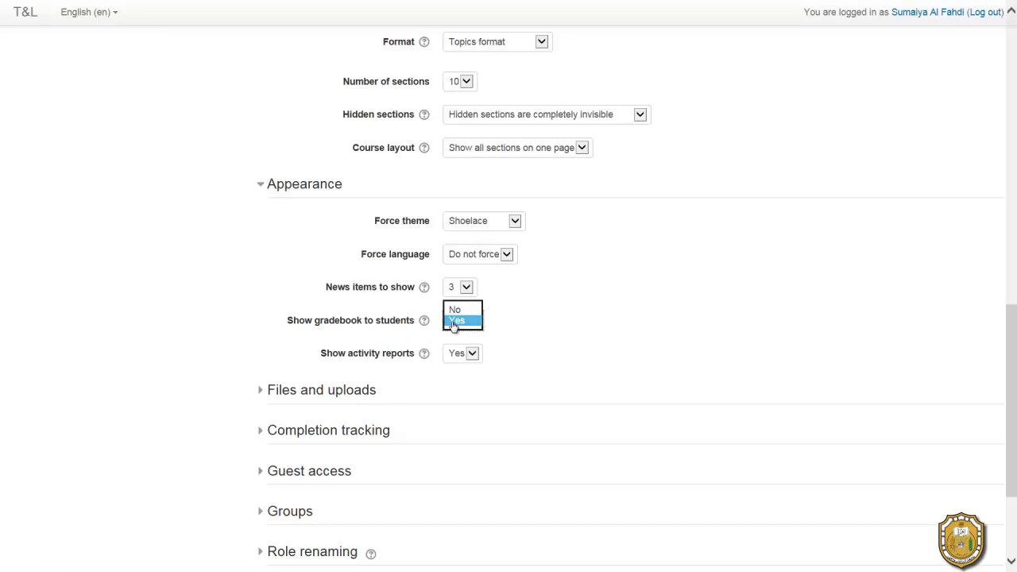
pyautogui.click(453, 321)
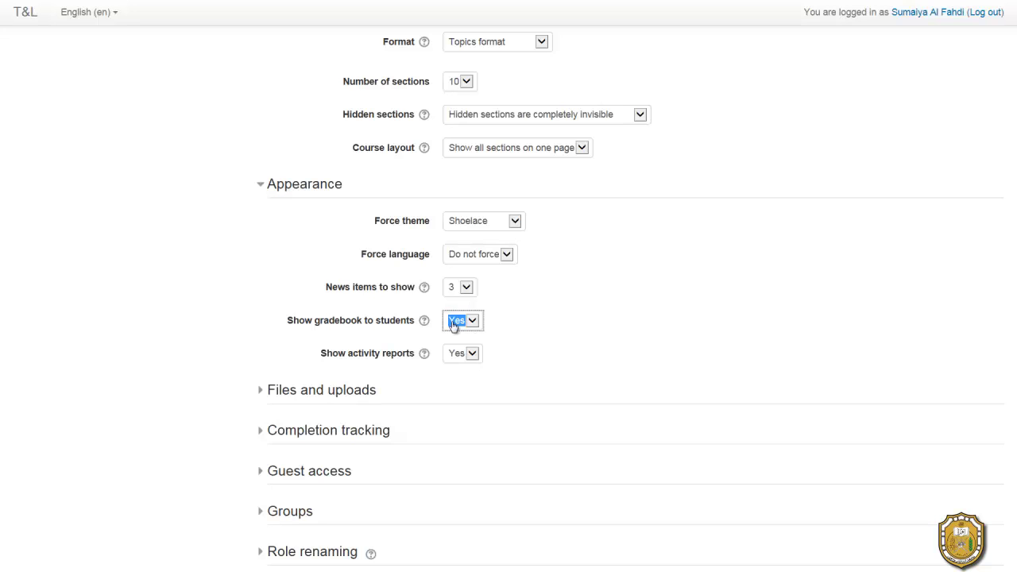
pyautogui.click(413, 350)
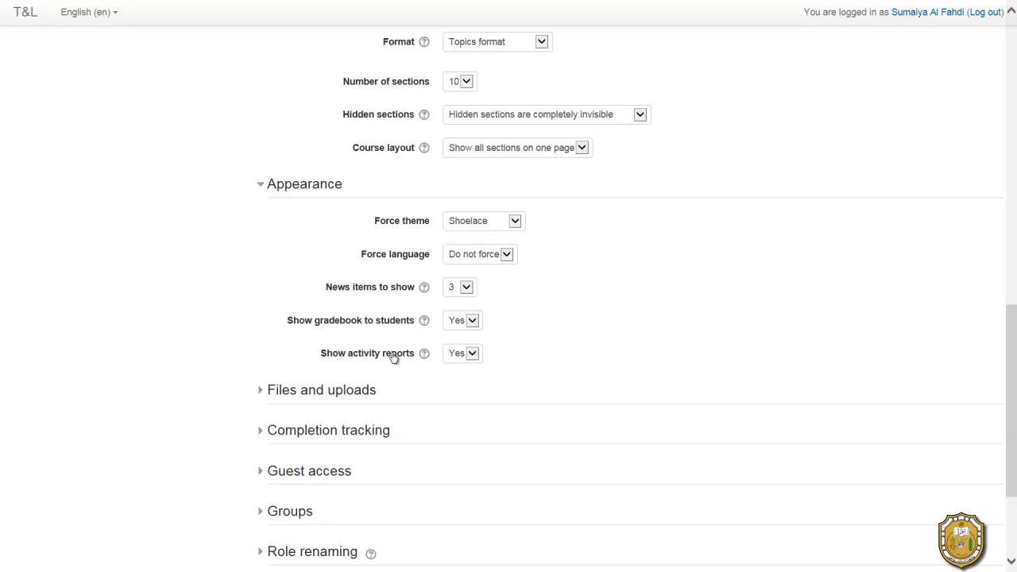
pyautogui.click(460, 358)
pyautogui.click(461, 354)
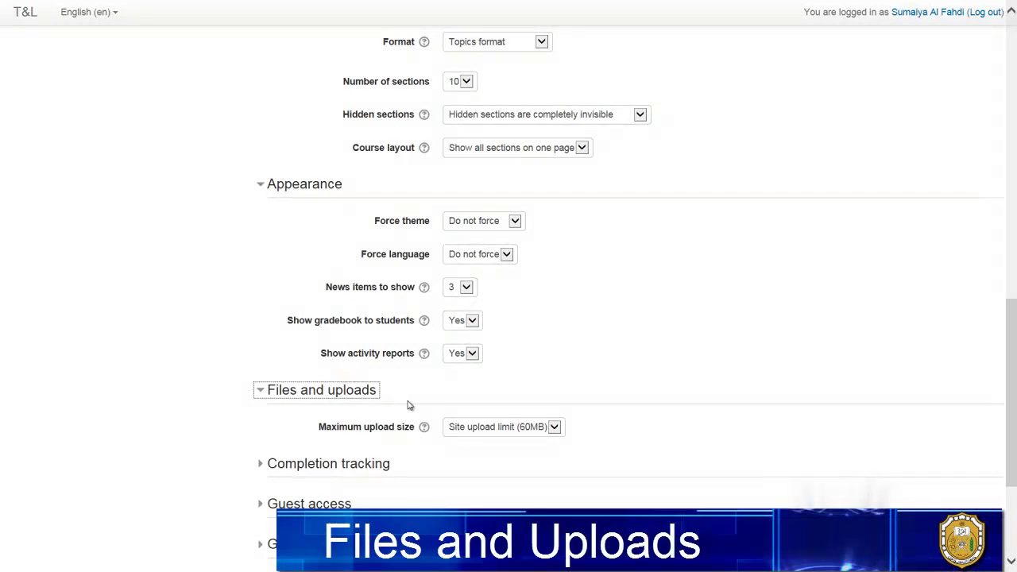
# Leave Maximum upload size at Site upload limit (60MB) and save the course settings
pyautogui.click(404, 429)
pyautogui.scroll(-2, 403, 429)
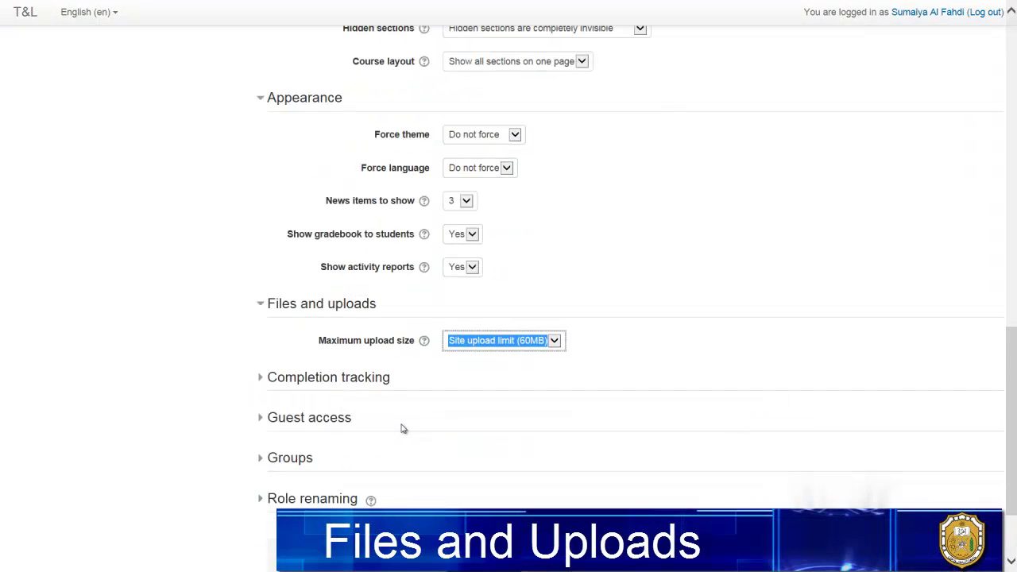
pyautogui.scroll(-2, 401, 429)
pyautogui.click(498, 256)
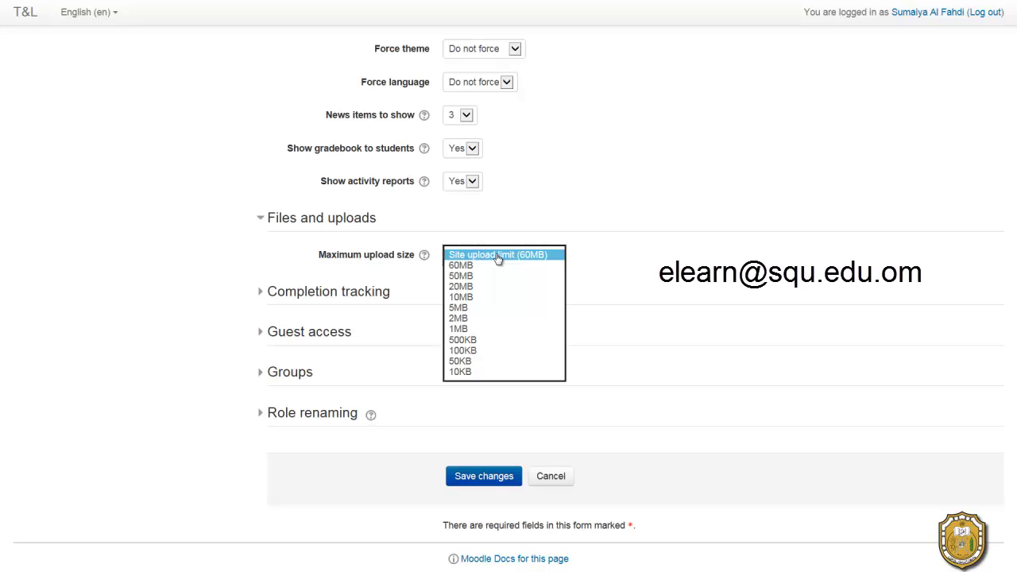
pyautogui.click(497, 255)
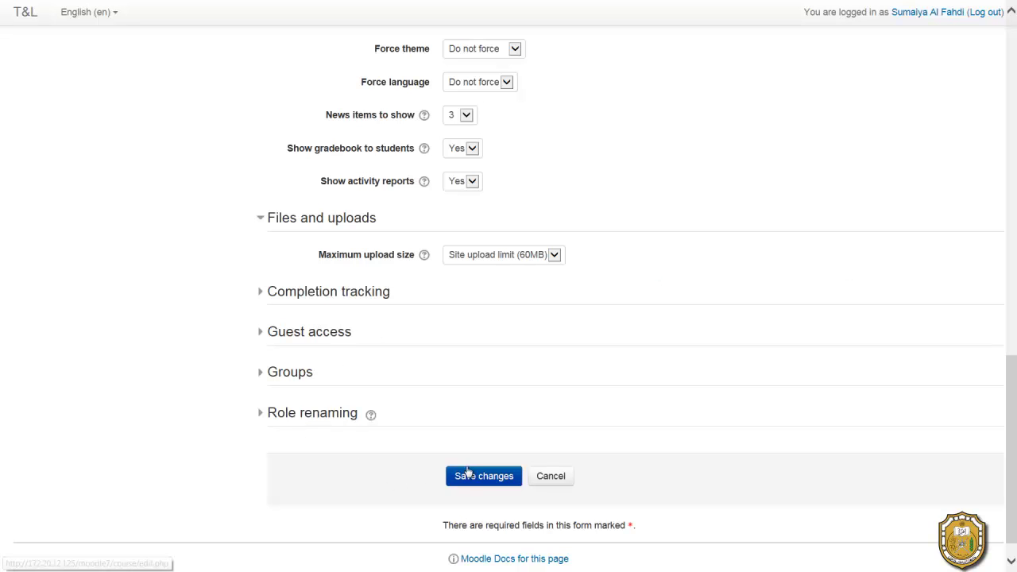
pyautogui.click(494, 483)
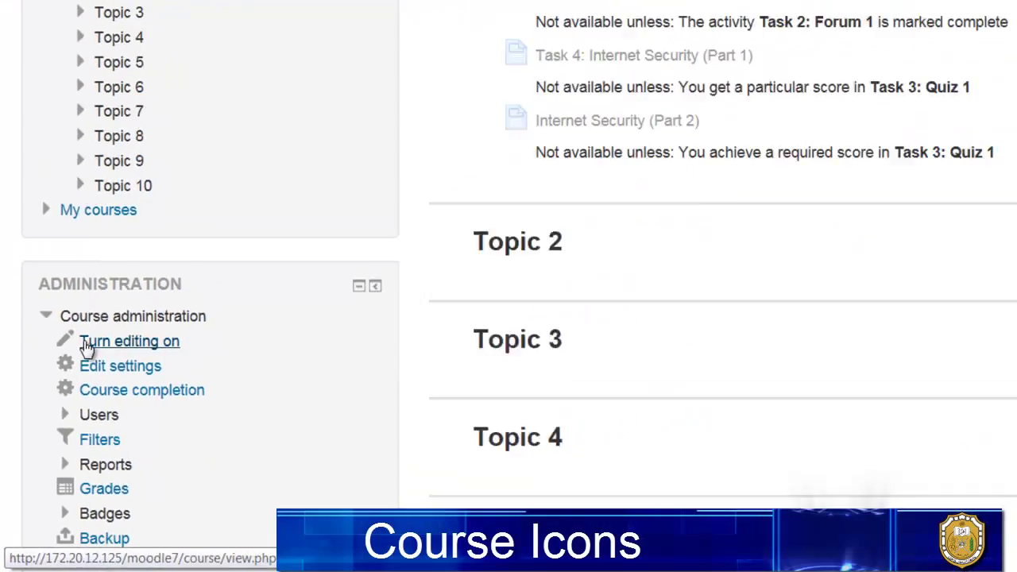
# Turn editing on for the TECH1234 course page
pyautogui.click(88, 343)
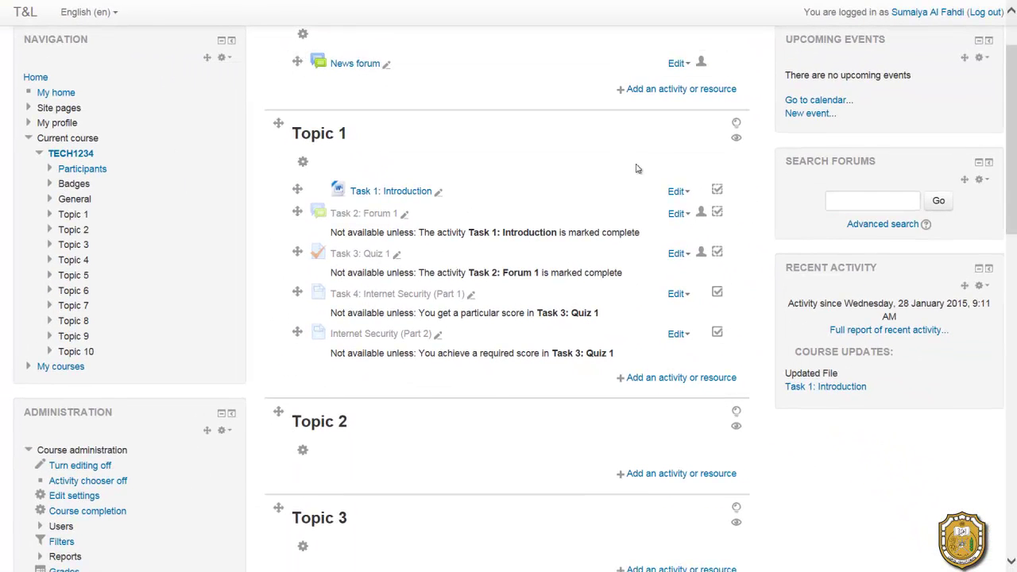
pyautogui.scroll(2, 511, 238)
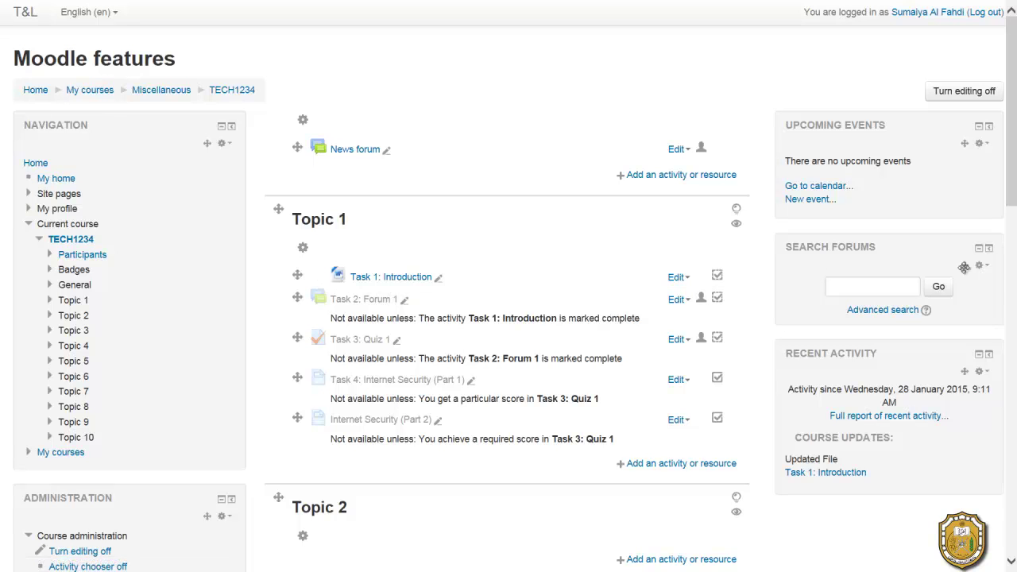
# Move Search Forums below Recent Activity, then indent Task 1: Introduction right and back left
pyautogui.moveTo(964, 267); pyautogui.dragTo(976, 478)
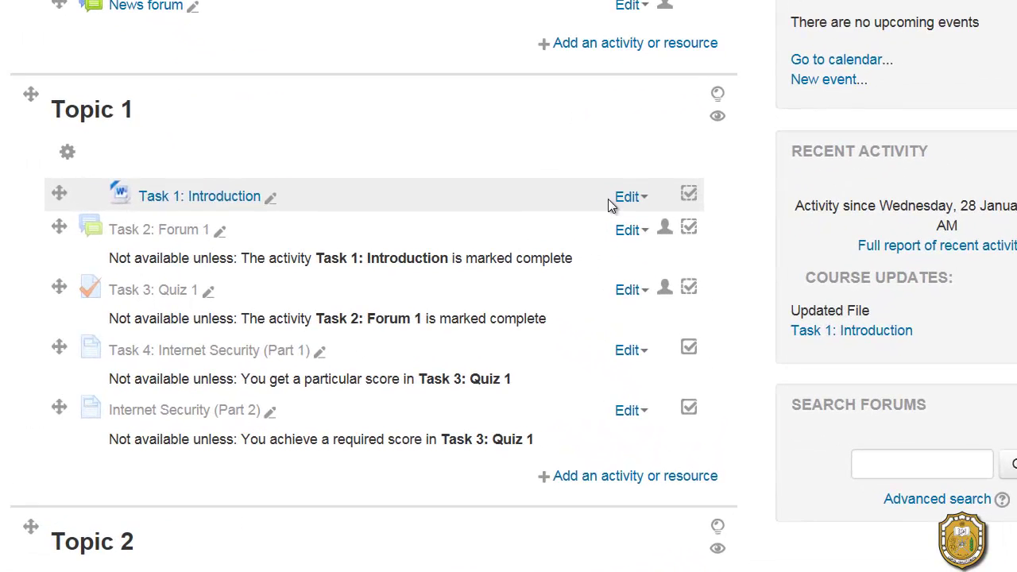
pyautogui.click(651, 237)
pyautogui.click(612, 259)
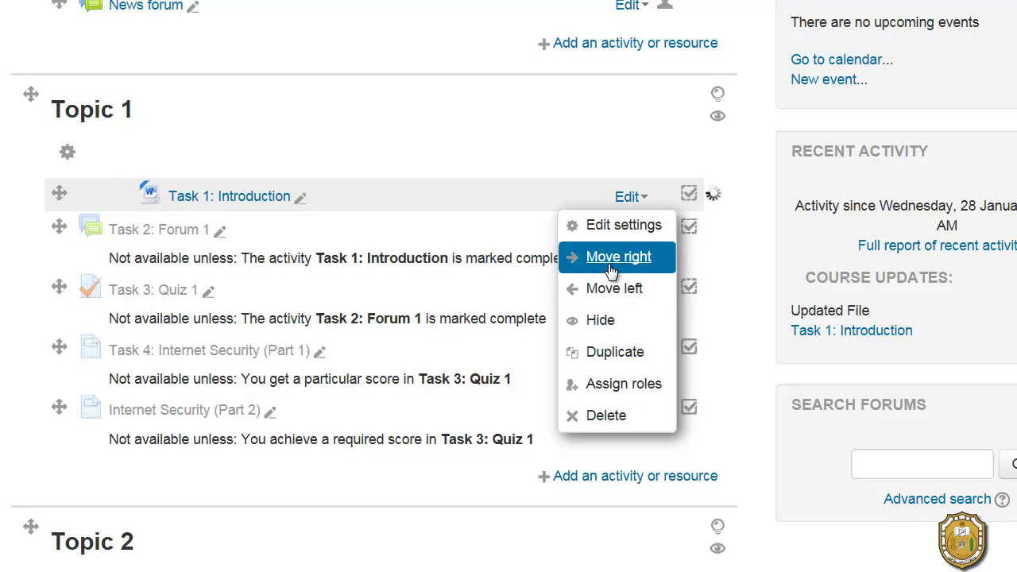
pyautogui.click(612, 291)
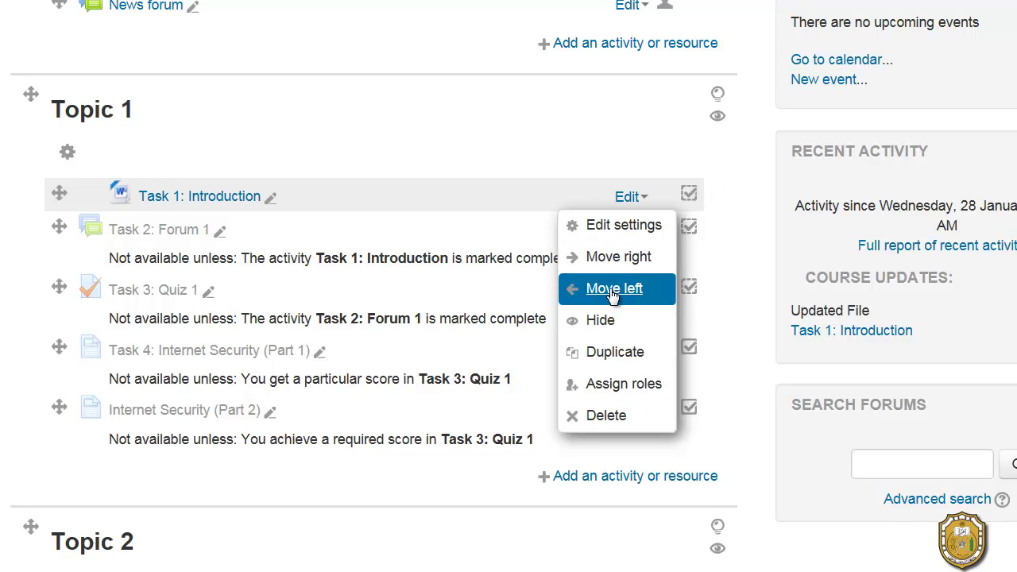
pyautogui.click(612, 291)
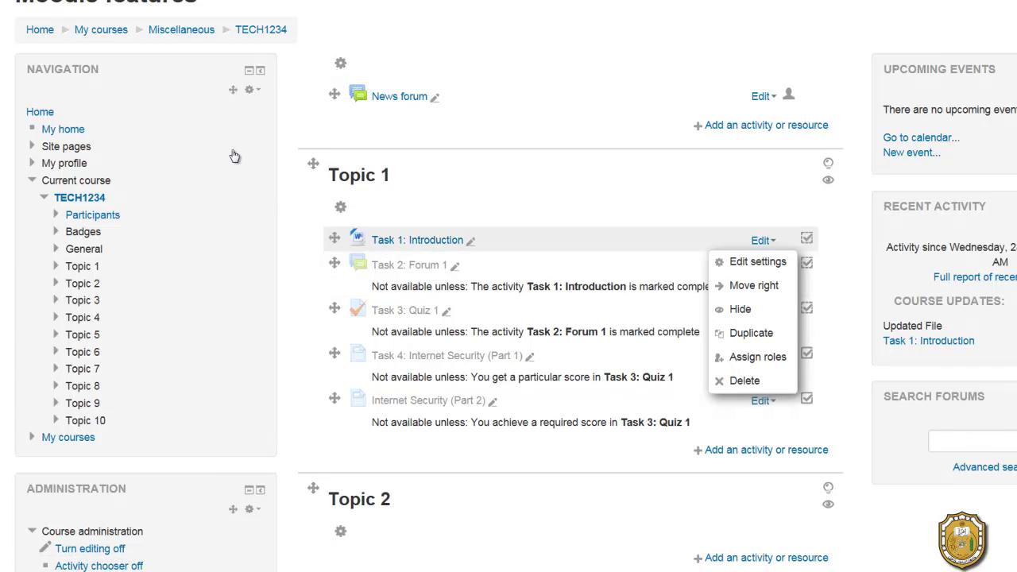
pyautogui.click(781, 197)
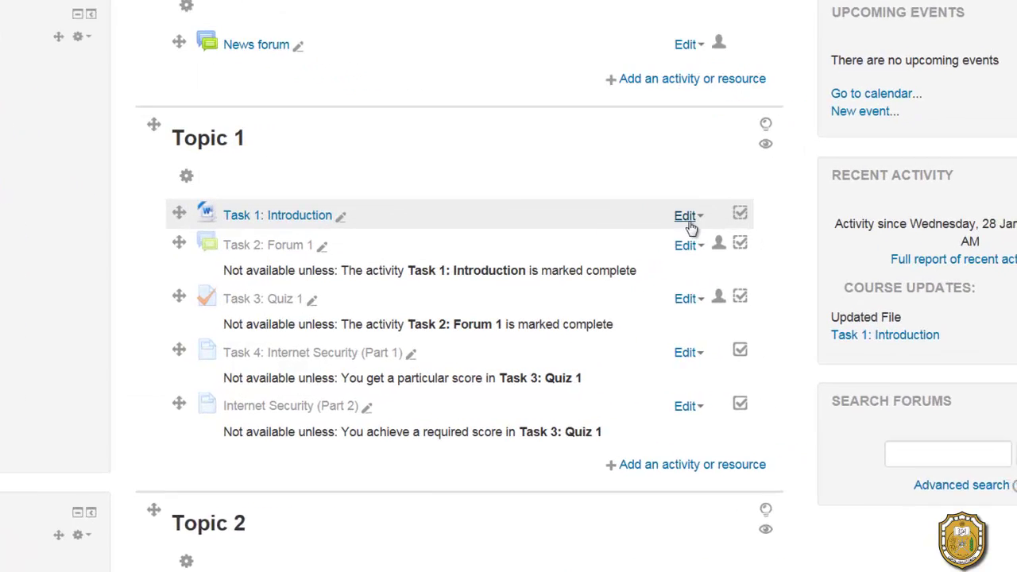
# Duplicate Task 1: Introduction, hide and show the copy, then delete it
pyautogui.click(761, 240)
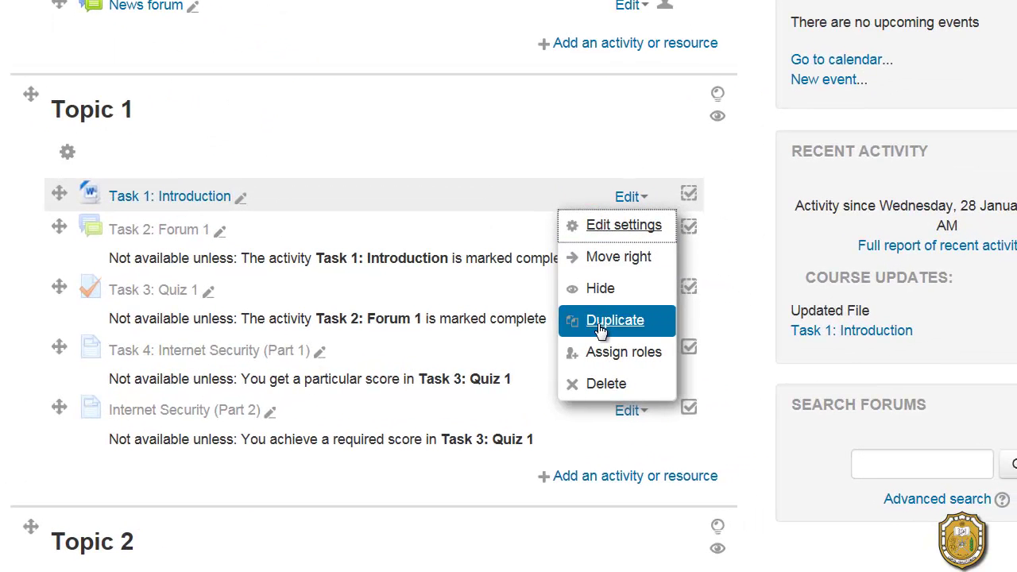
pyautogui.click(600, 322)
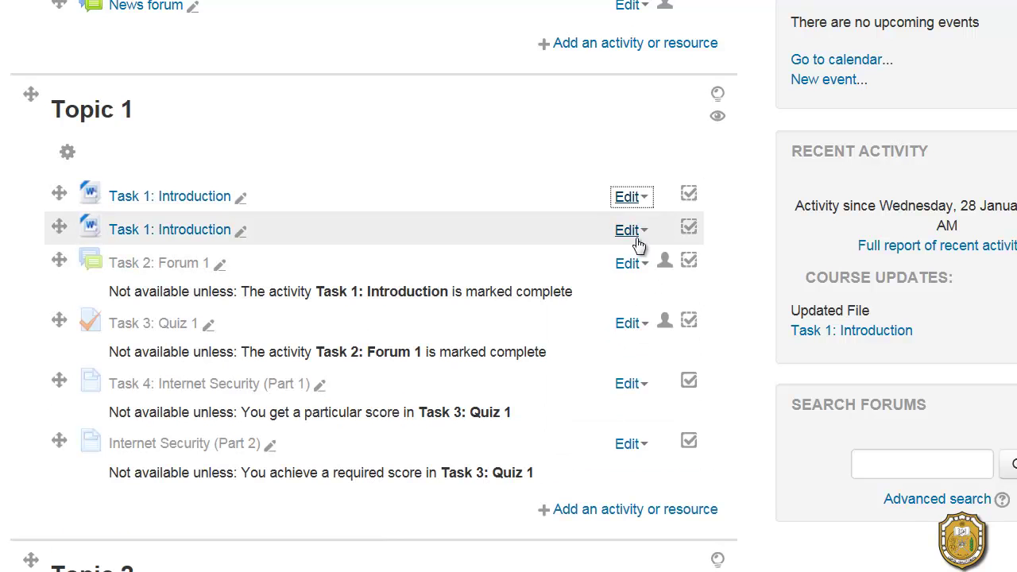
pyautogui.click(636, 235)
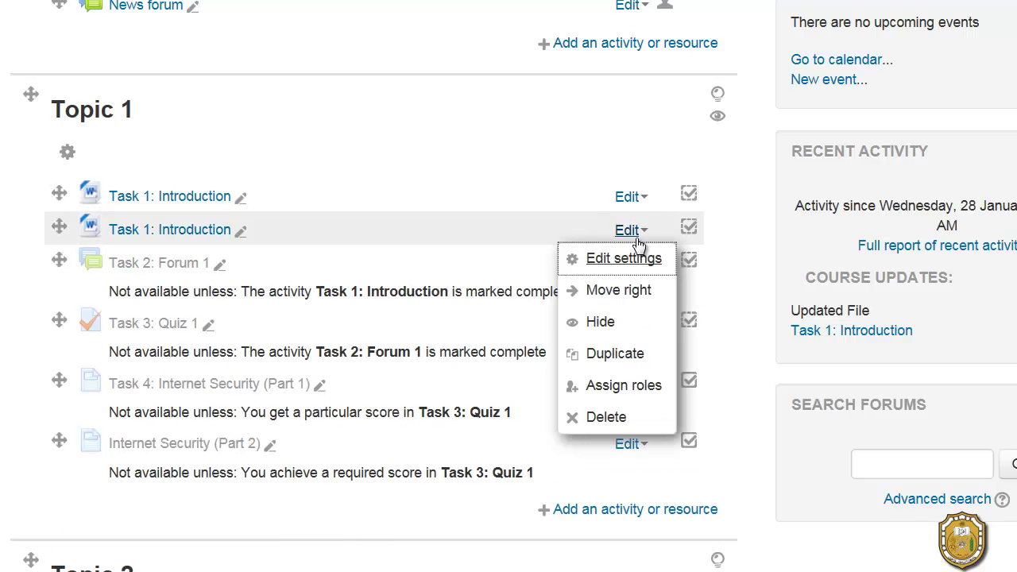
pyautogui.click(597, 324)
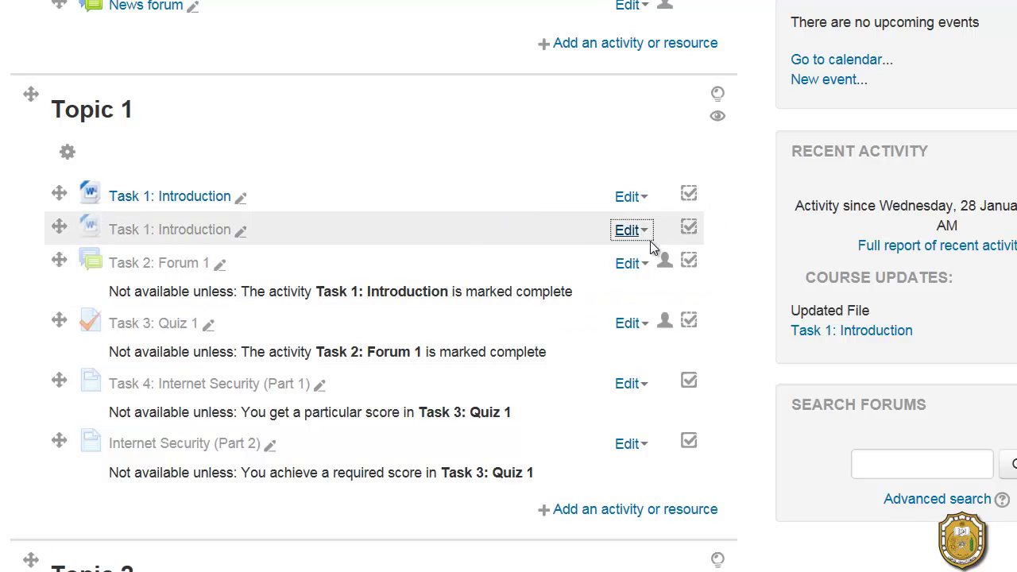
pyautogui.click(639, 234)
pyautogui.click(598, 322)
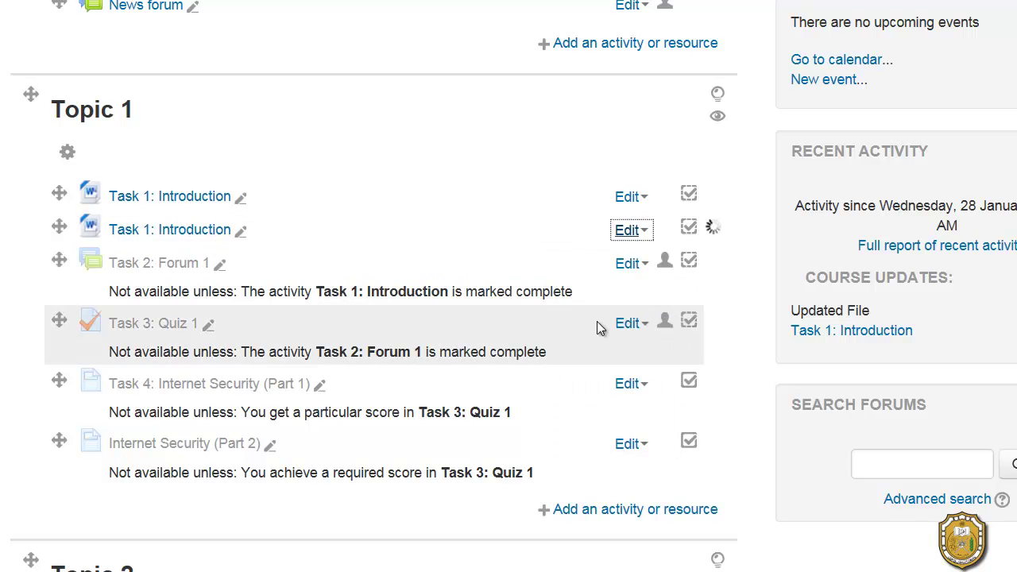
pyautogui.click(631, 231)
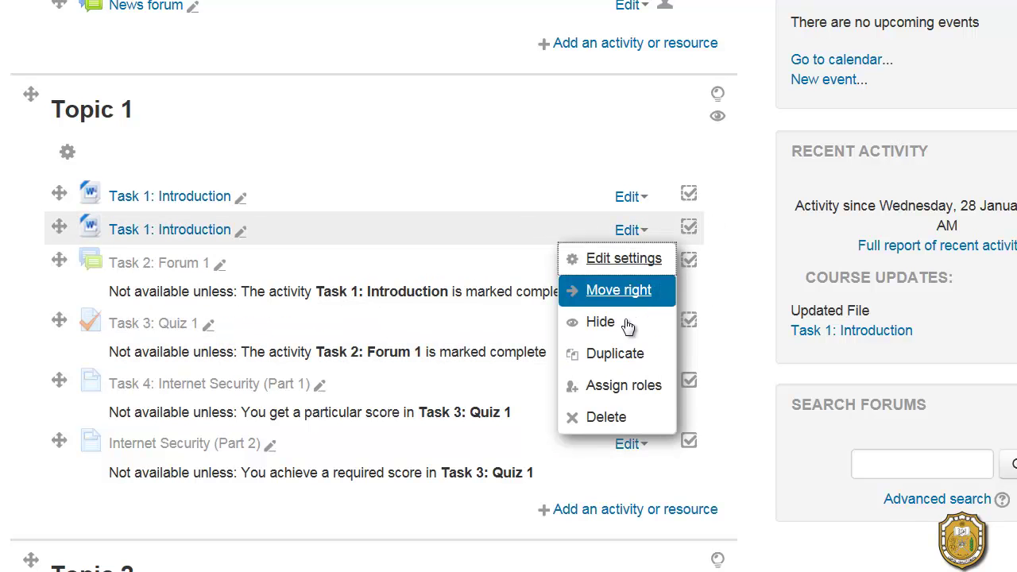
pyautogui.click(603, 418)
pyautogui.click(355, 321)
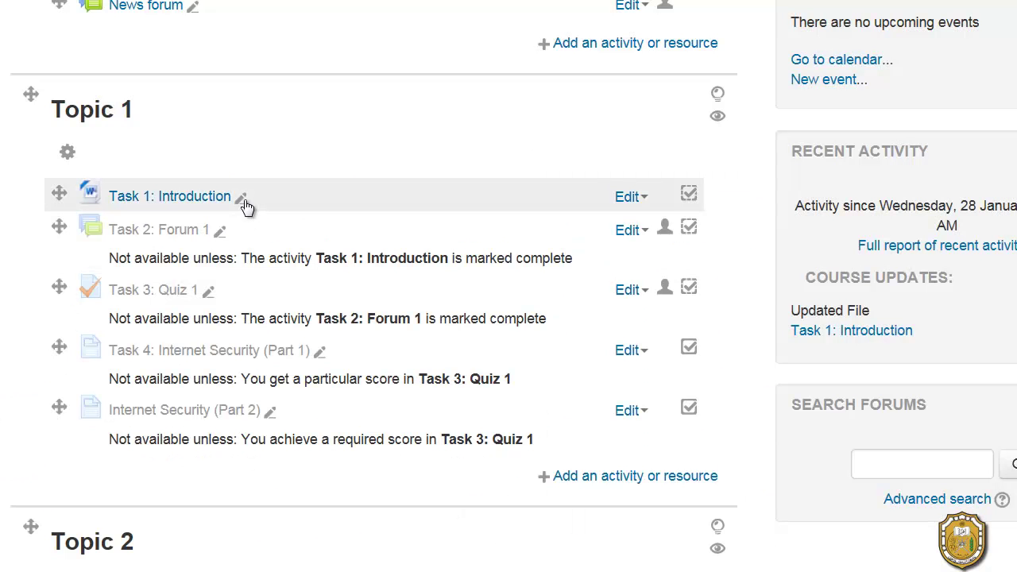
# Append "in internet security" to the Task 1: Introduction title
pyautogui.click(243, 201)
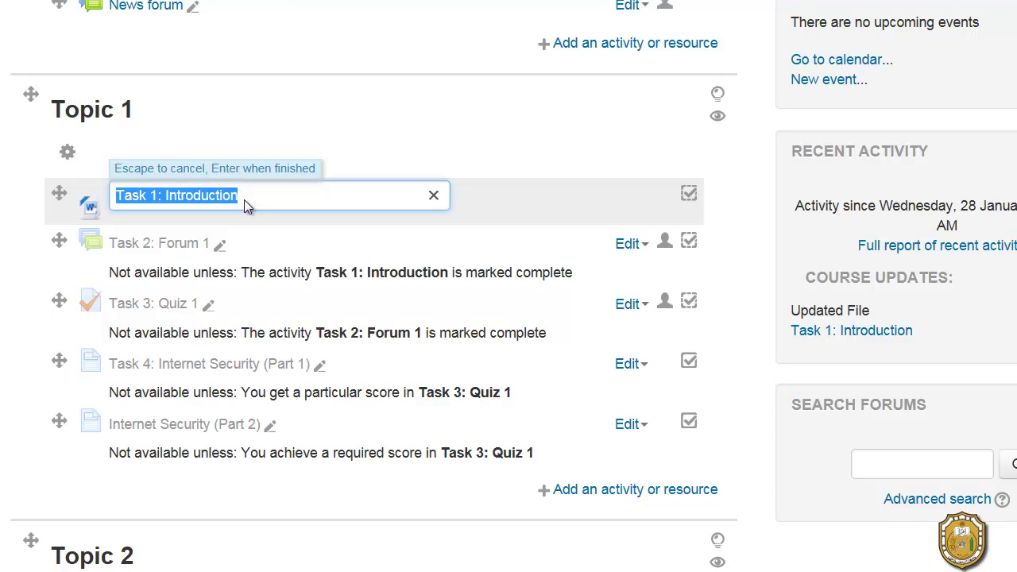
pyautogui.click(244, 200)
pyautogui.write('in internet security')
pyautogui.press('Return')
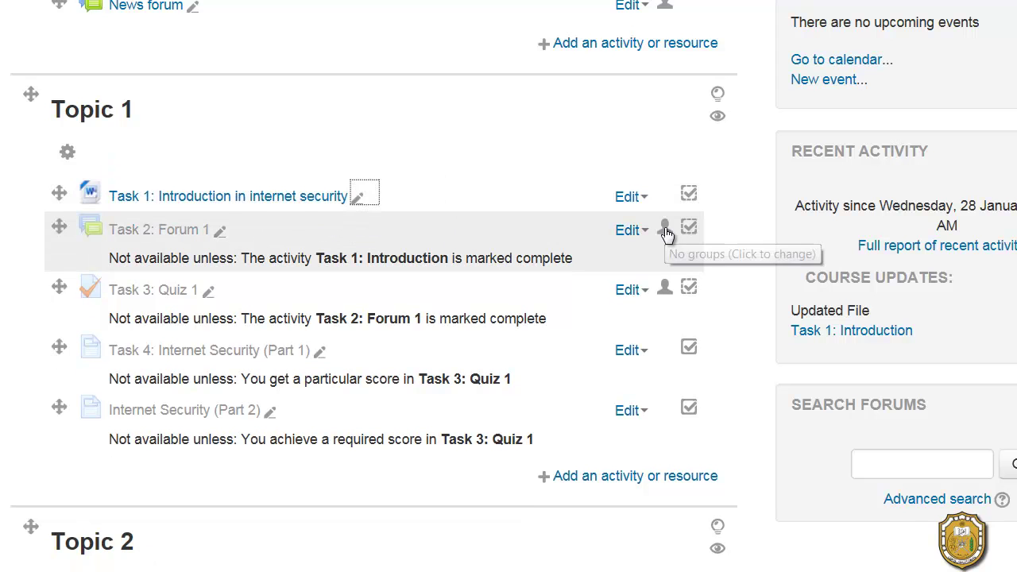
pyautogui.click(644, 233)
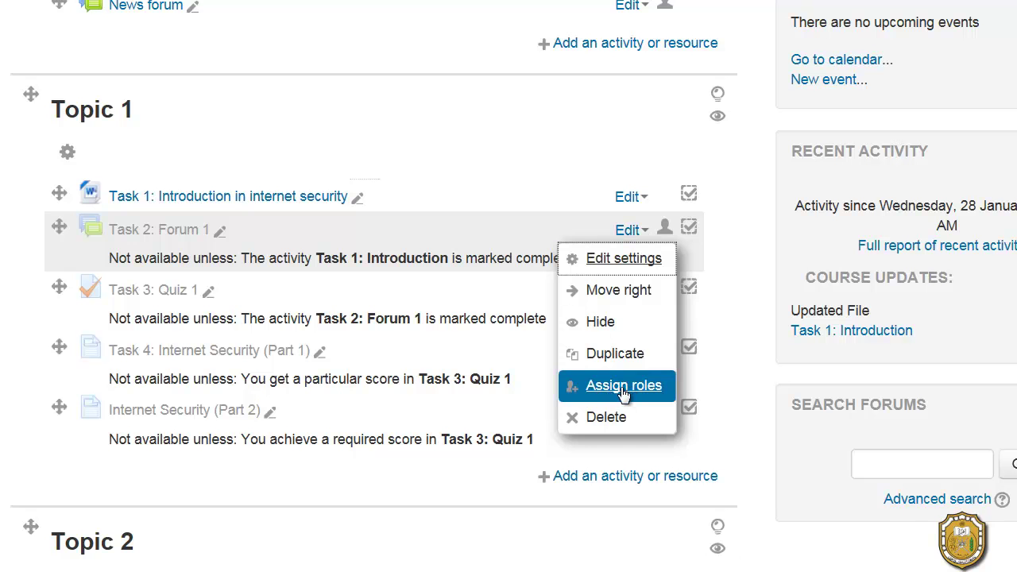
pyautogui.click(581, 135)
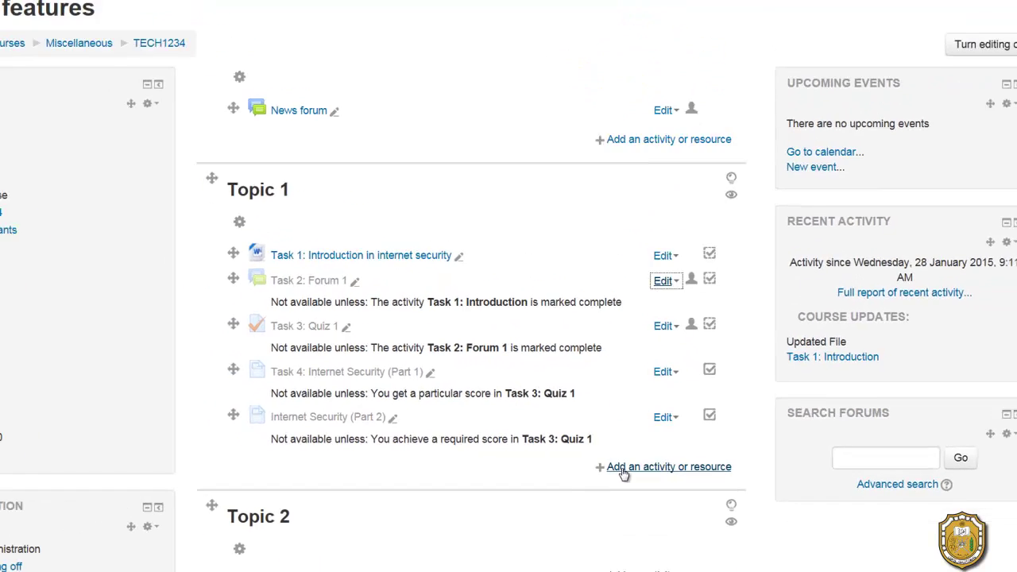
# Hide Topic 2 from students and highlight Topic 3 as the current topic
pyautogui.click(641, 469)
pyautogui.press('Escape')
pyautogui.scroll(-2, 647, 485)
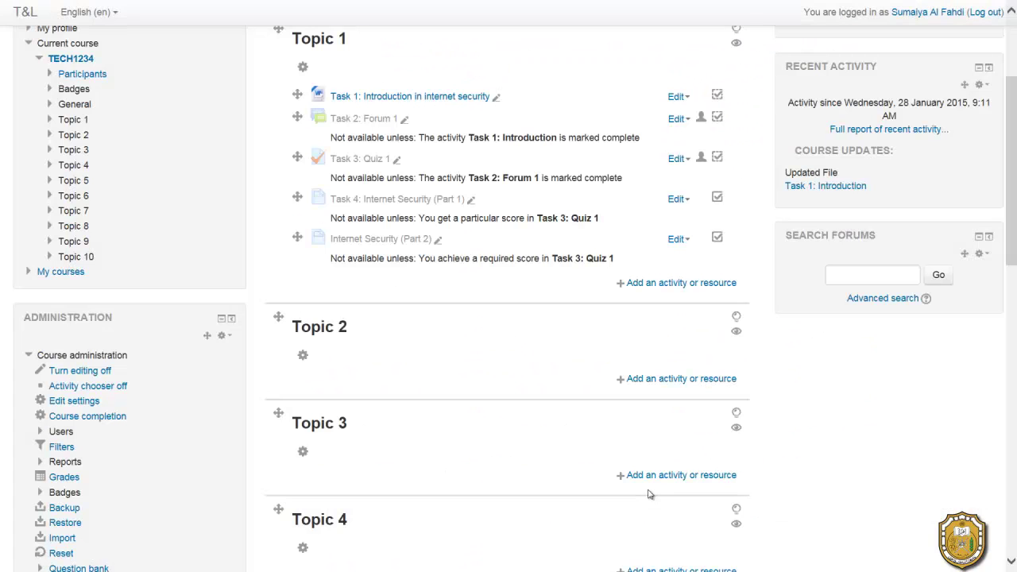
pyautogui.click(949, 211)
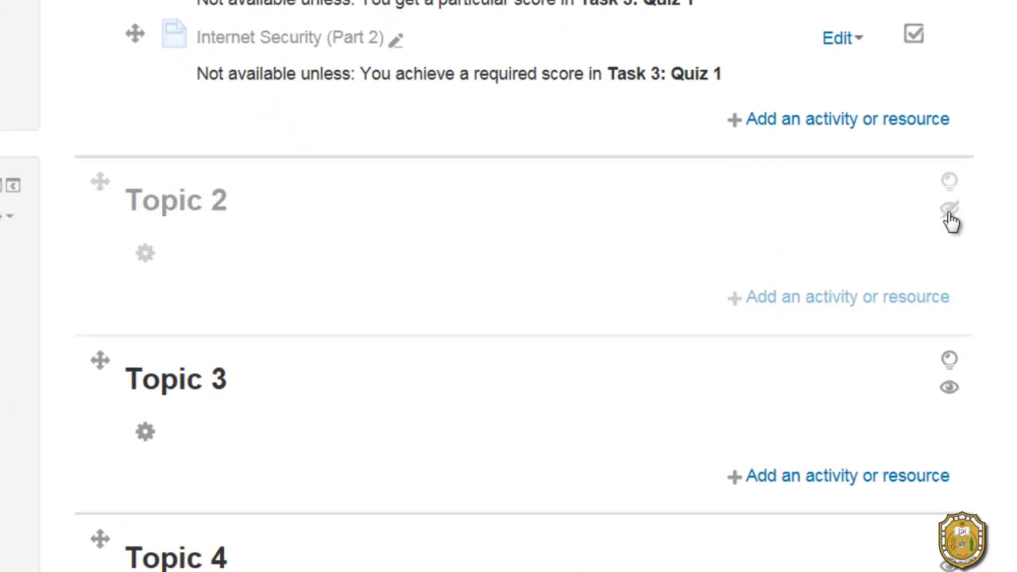
pyautogui.scroll(-2, 951, 221)
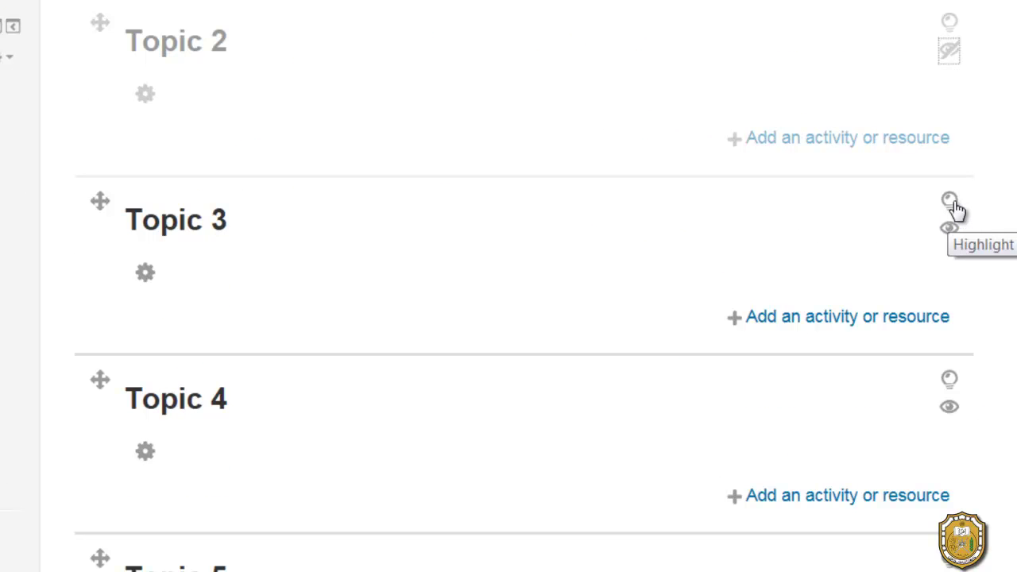
pyautogui.click(950, 202)
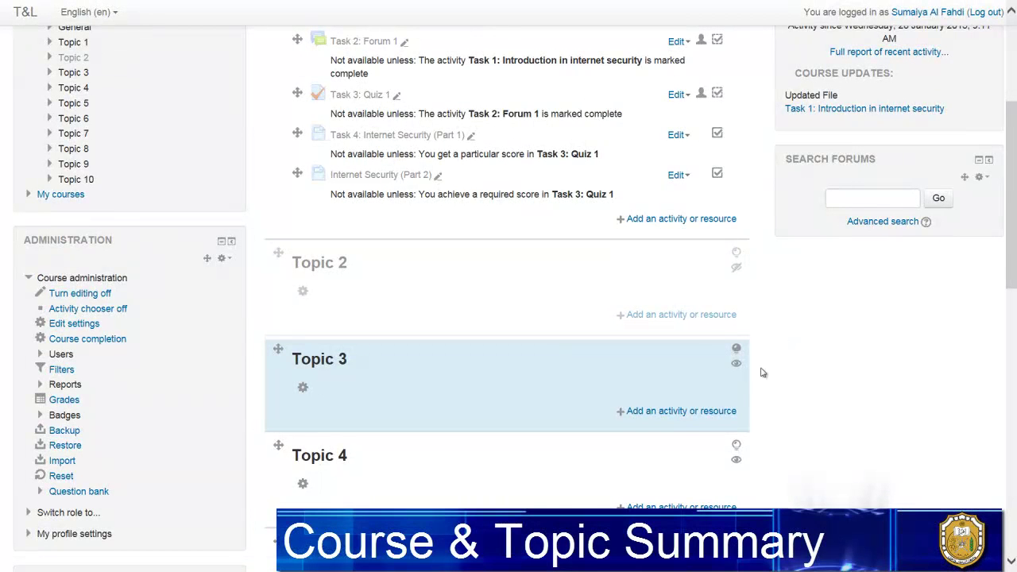
pyautogui.scroll(3, 761, 370)
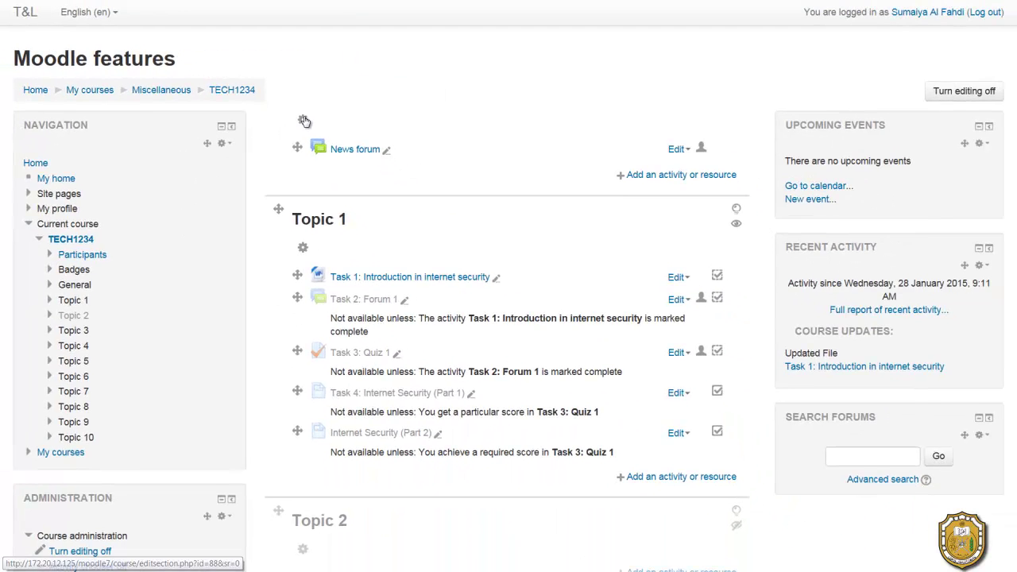
# Paste the "Instructional Technology" heading and "Welcome to this course!" into the General summary
pyautogui.click(304, 121)
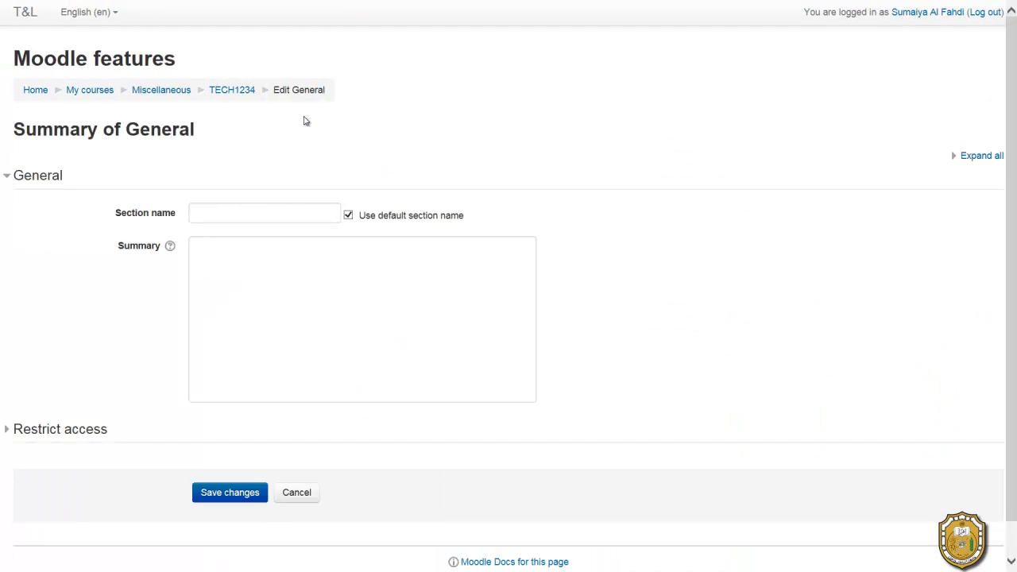
pyautogui.click(231, 213)
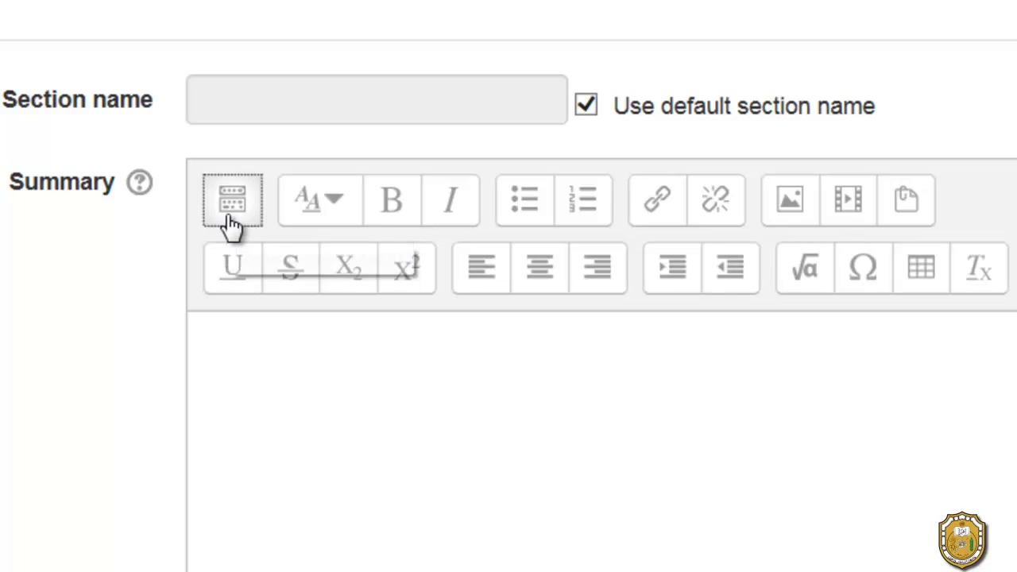
pyautogui.click(298, 327)
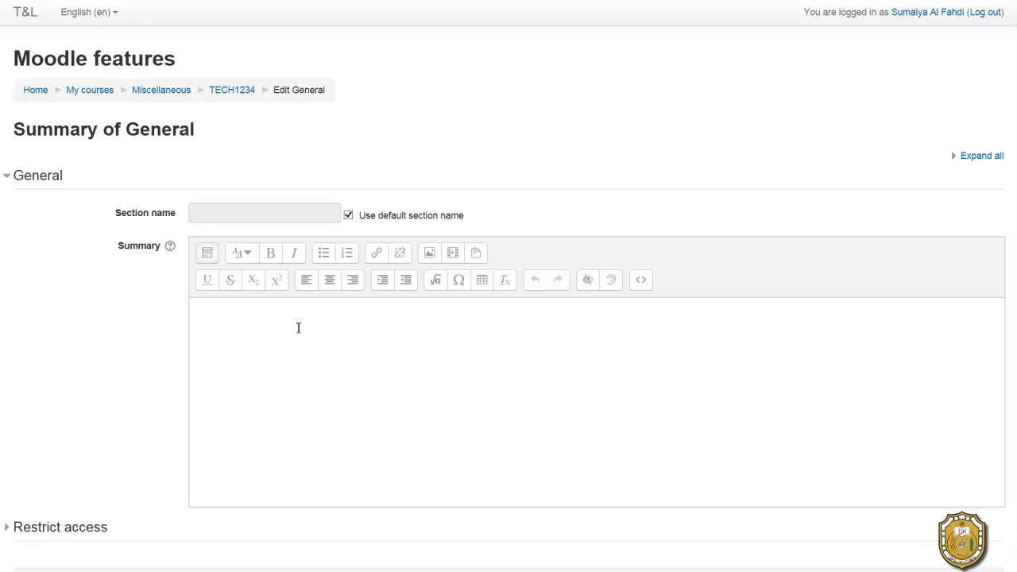
pyautogui.write('Instructional Technology Welcome to this course!')
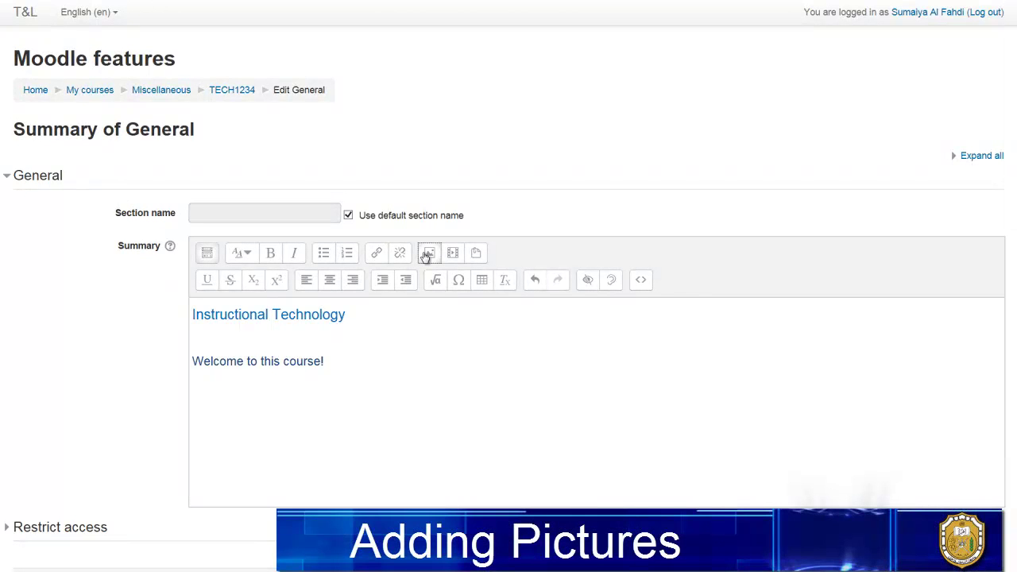
pyautogui.click(426, 255)
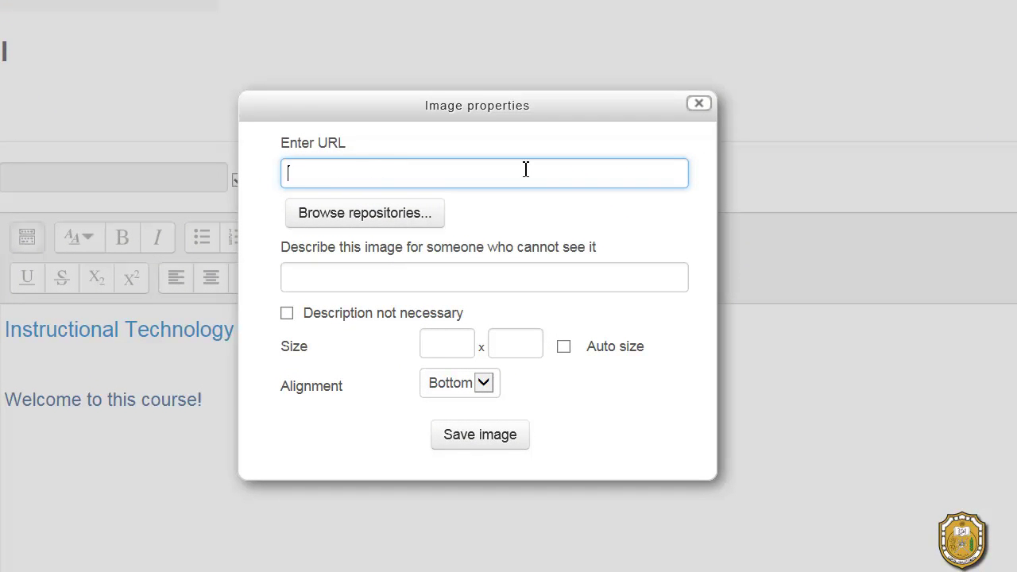
# Upload images.jpg from the Pictures library through the file picker
pyautogui.click(380, 221)
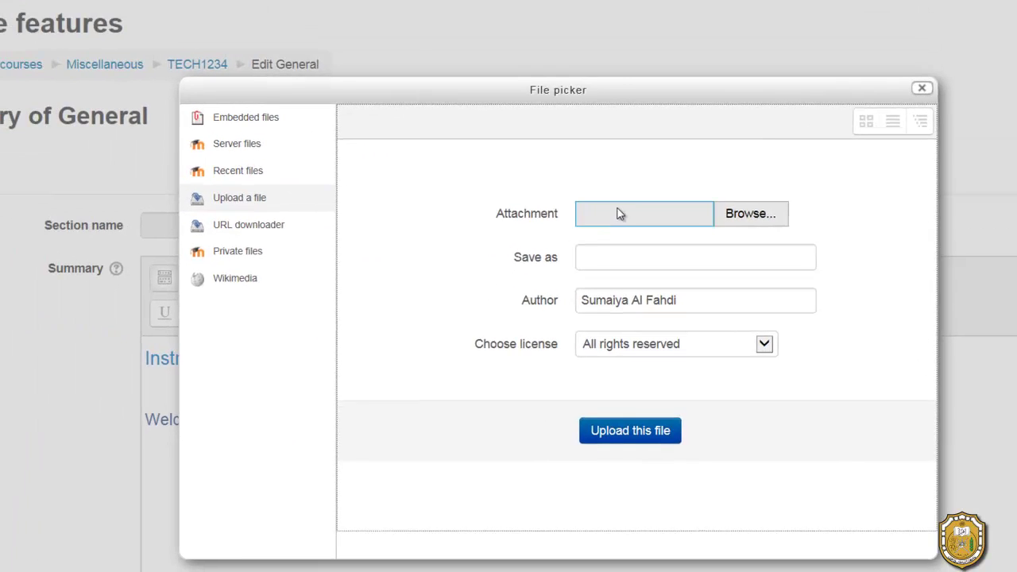
pyautogui.click(756, 217)
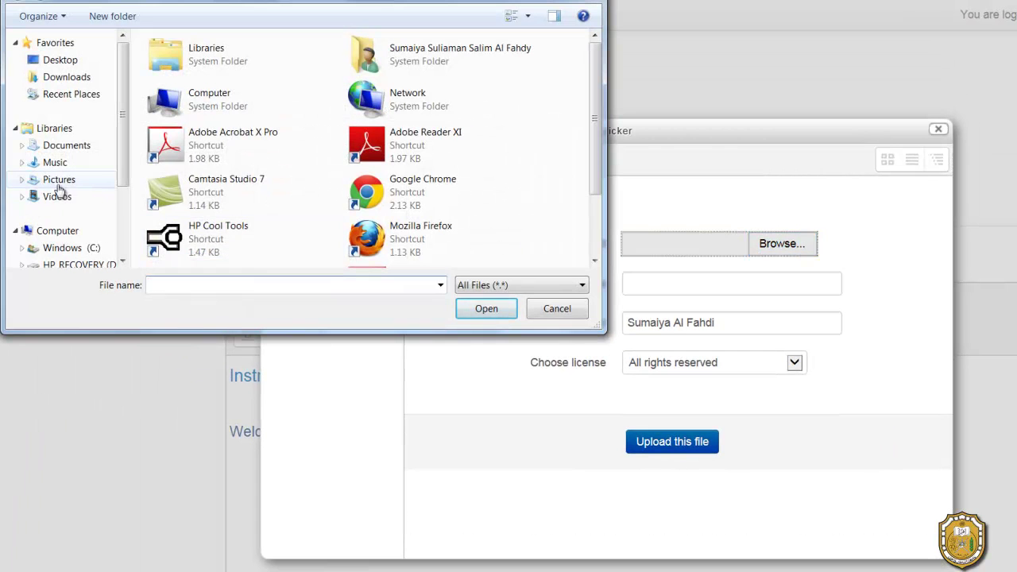
pyautogui.click(60, 180)
pyautogui.scroll(-3, 366, 159)
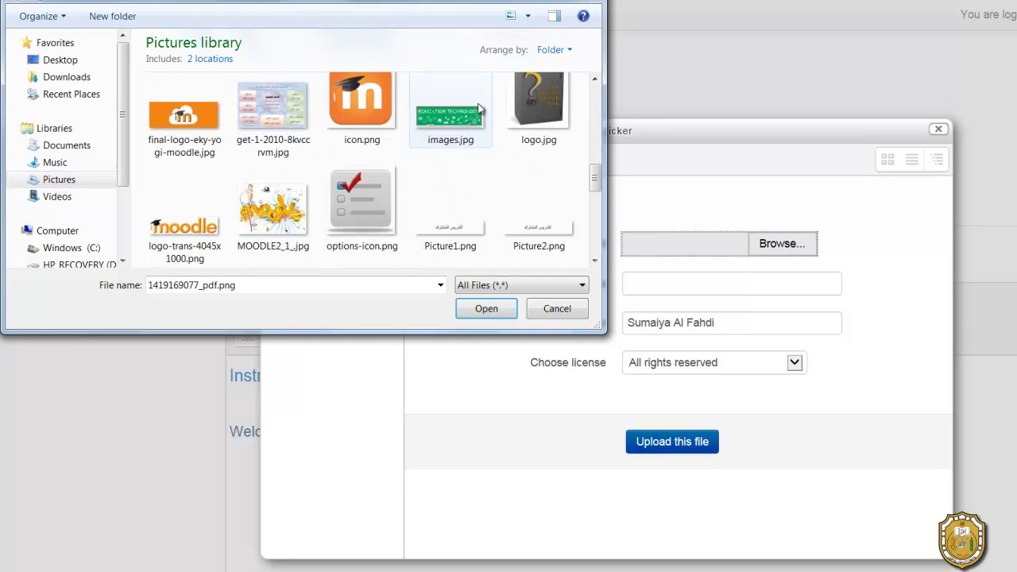
pyautogui.click(445, 112)
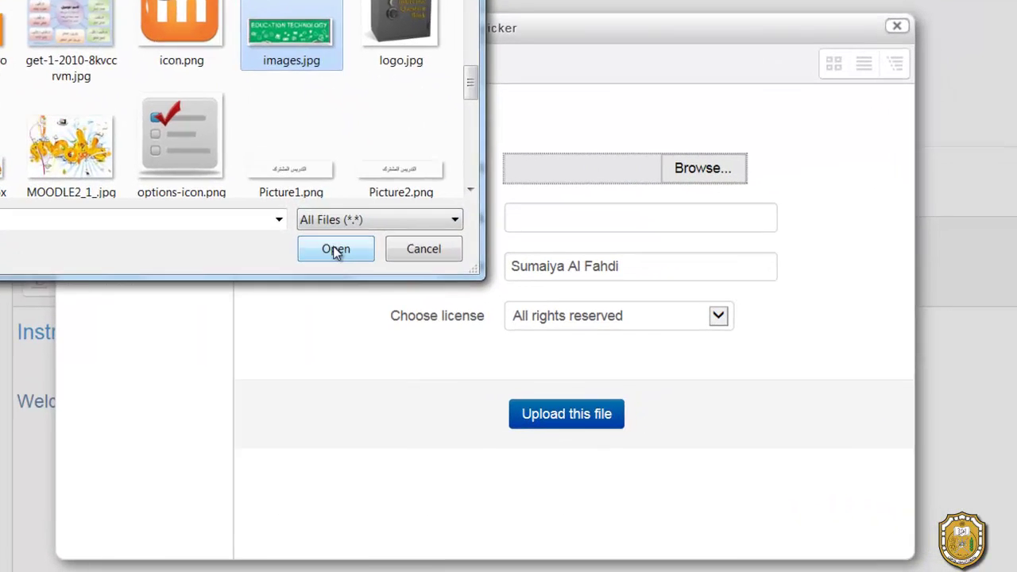
pyautogui.click(444, 292)
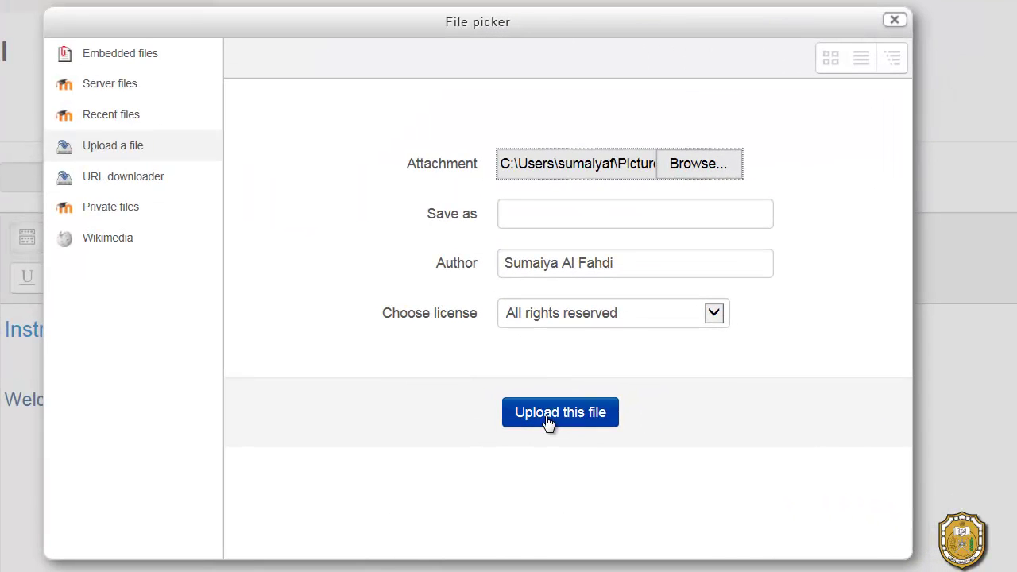
pyautogui.click(547, 413)
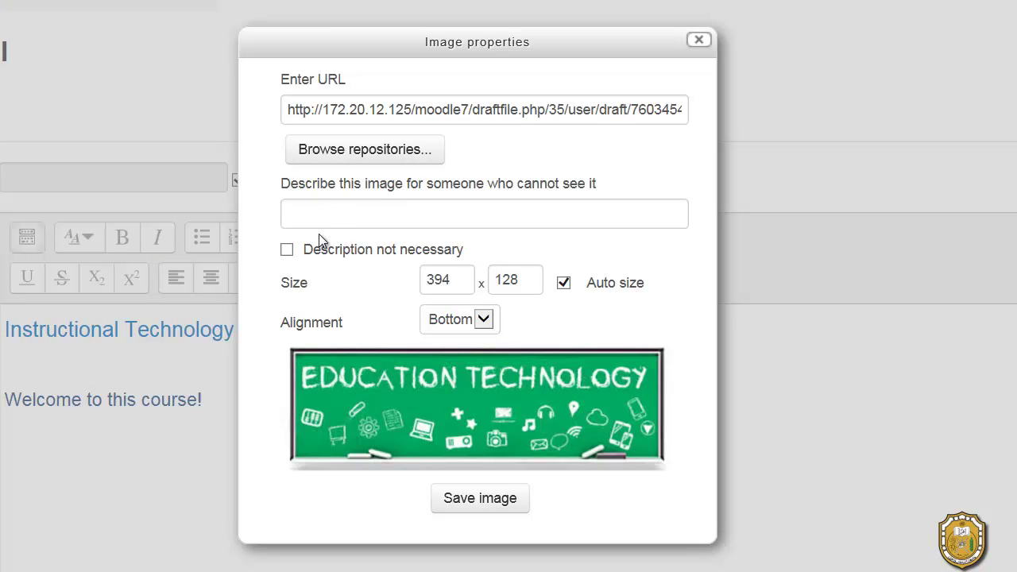
# Insert the picture at width 194 with no description and save the General summary
pyautogui.click(287, 250)
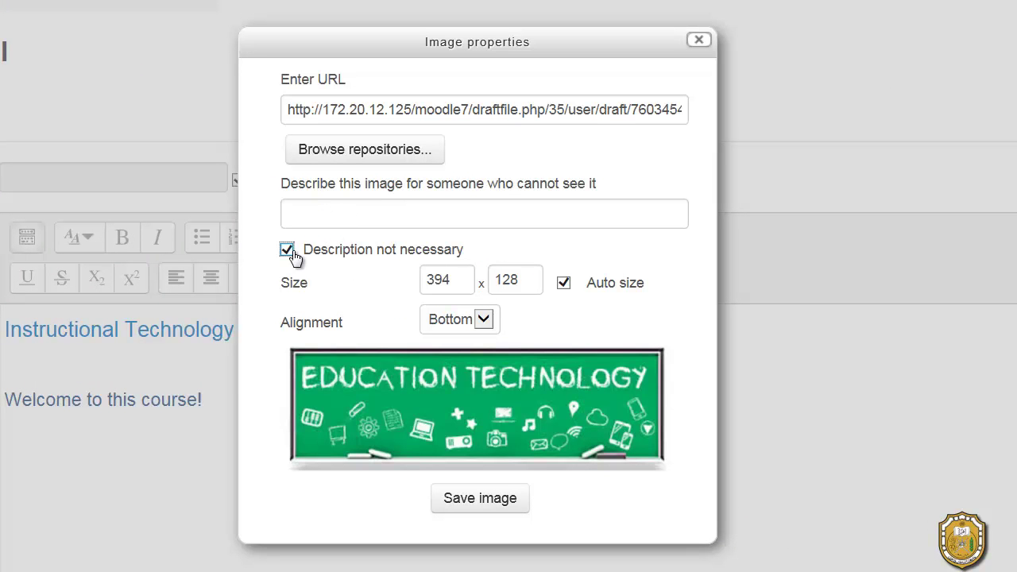
pyautogui.click(433, 285)
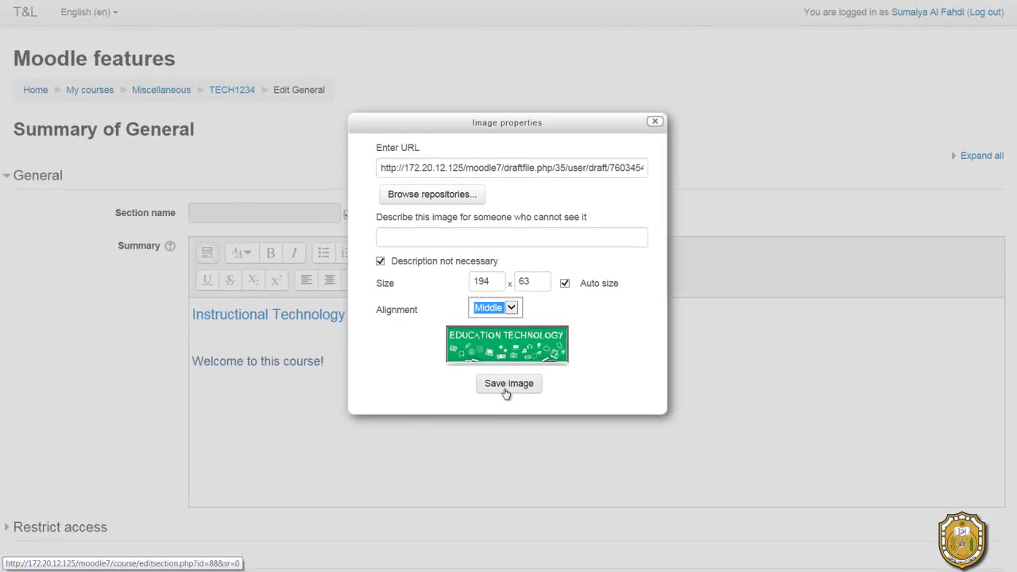
pyautogui.click(507, 384)
pyautogui.click(320, 495)
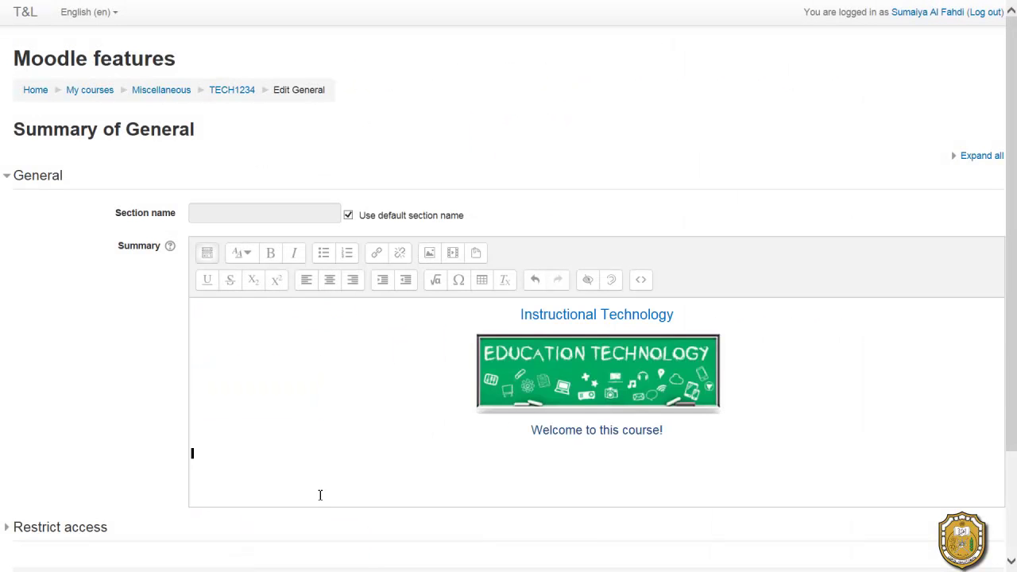
pyautogui.scroll(-2, 320, 496)
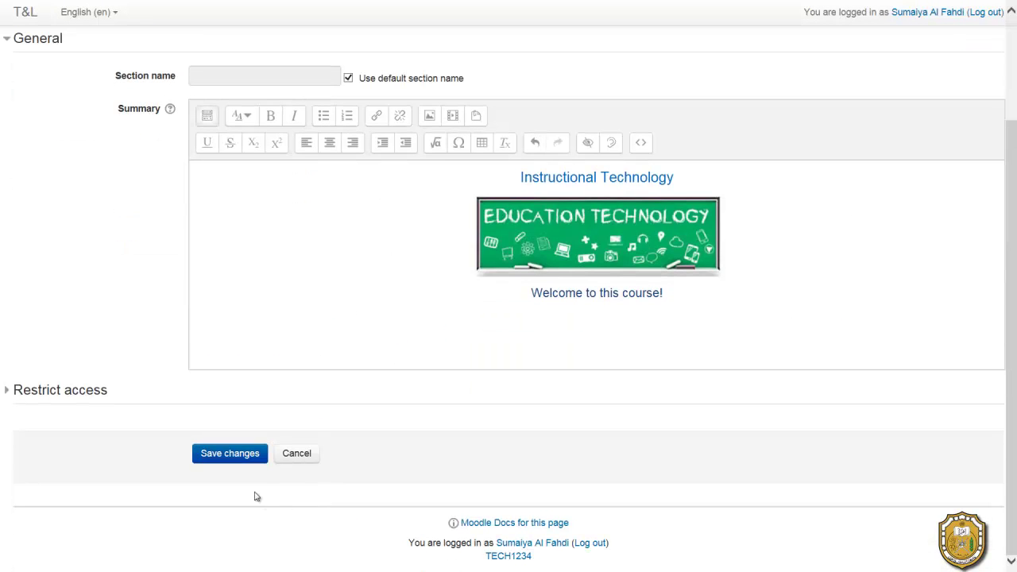
pyautogui.click(255, 466)
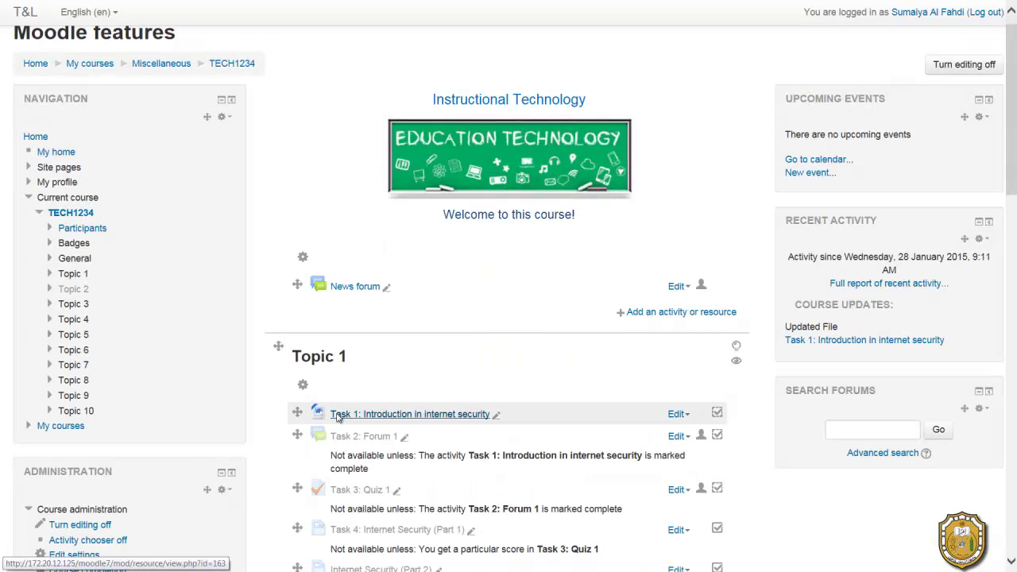
# Enter the internet security task description as Topic 1's summary and save it
pyautogui.click(303, 385)
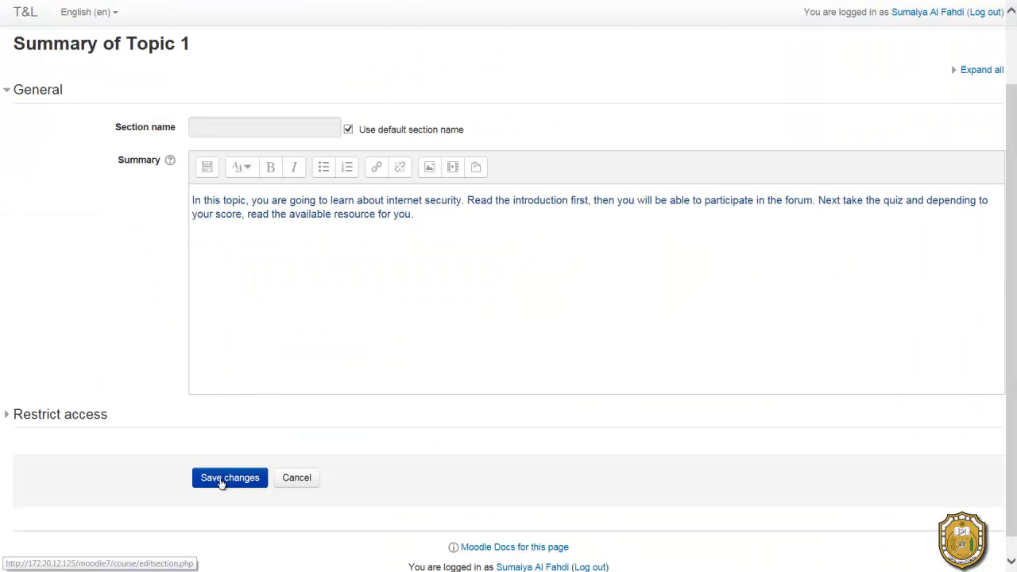
pyautogui.click(226, 479)
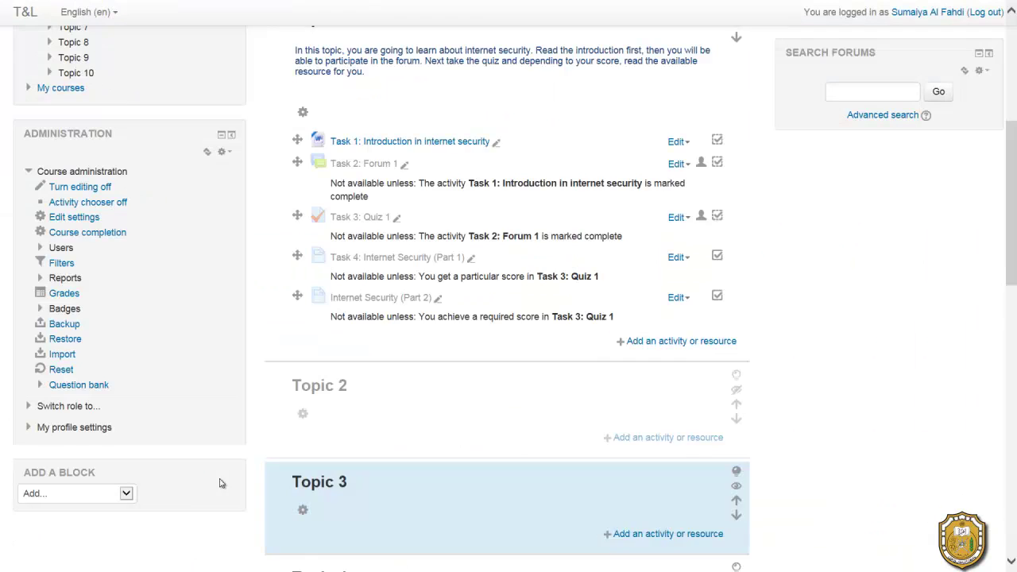
pyautogui.scroll(5, 236, 456)
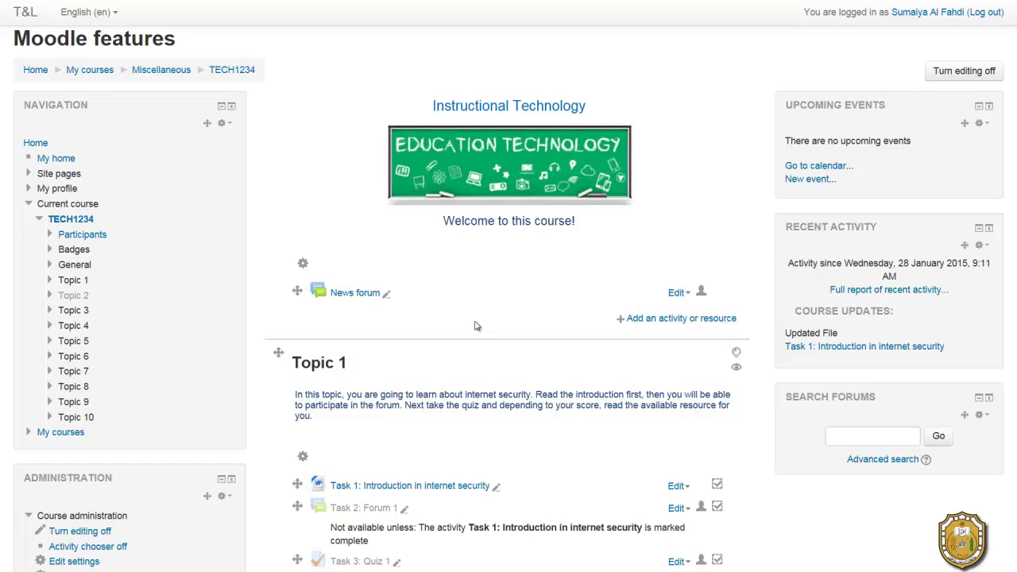
# Scroll down the TECH1234 course page to the Add a block box
pyautogui.scroll(-2, 447, 404)
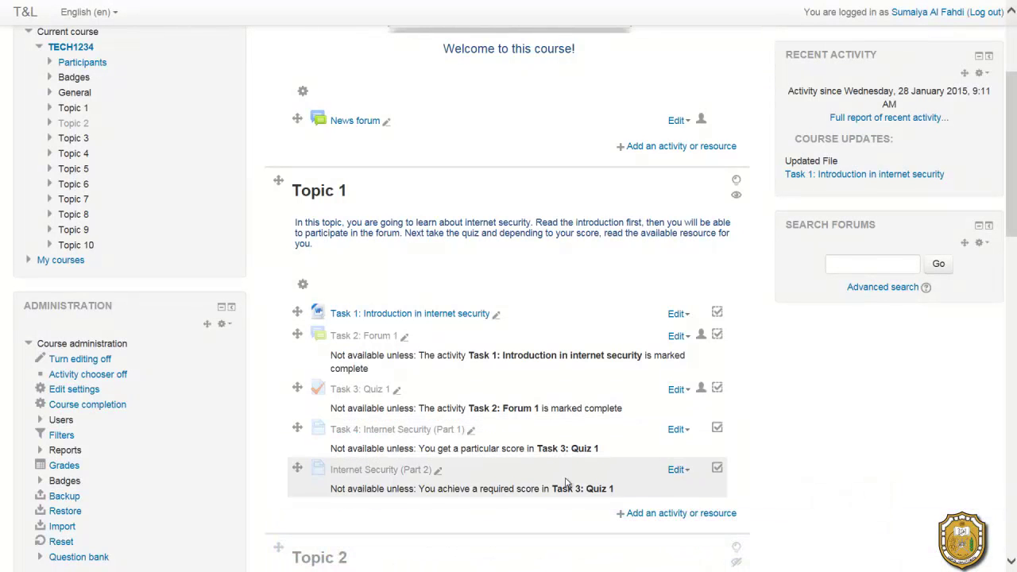
pyautogui.scroll(3, 797, 413)
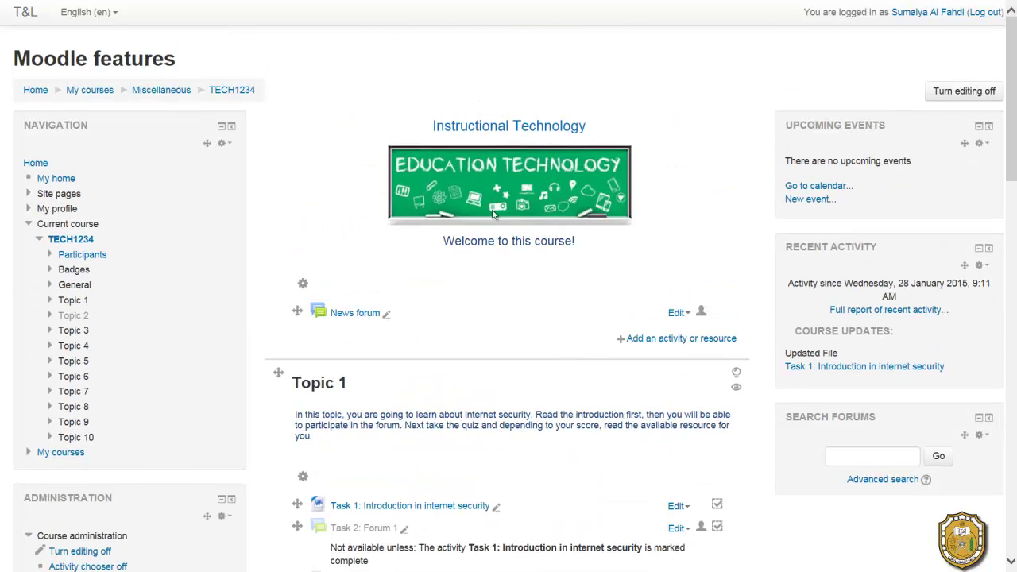
pyautogui.scroll(-1, 508, 358)
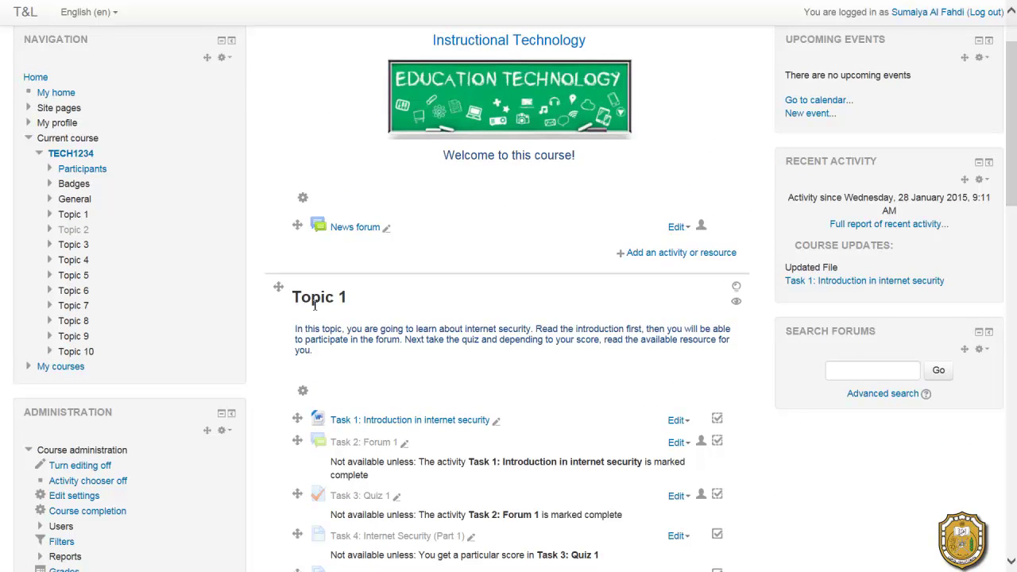
pyautogui.scroll(-1, 261, 393)
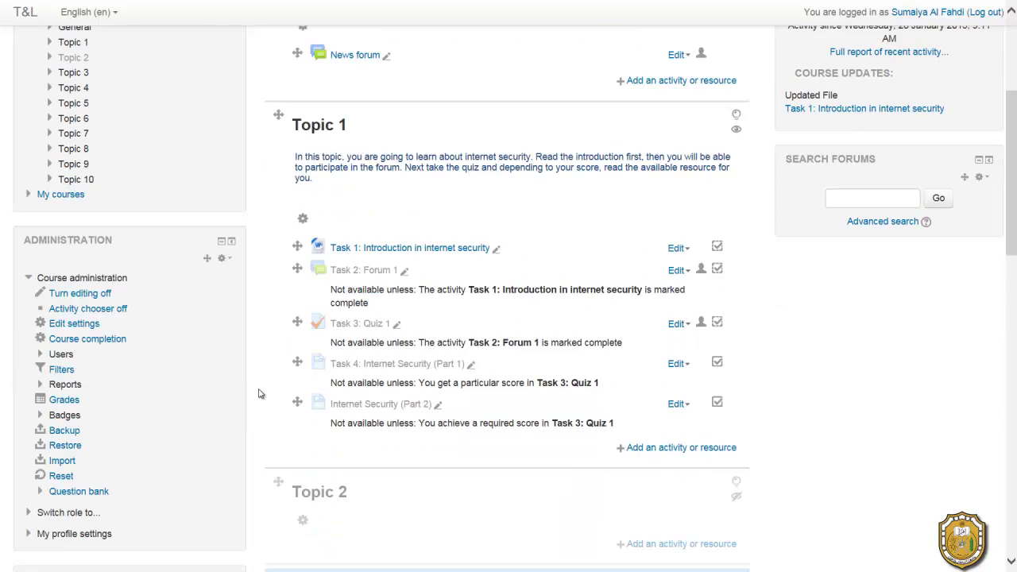
pyautogui.scroll(3, 263, 334)
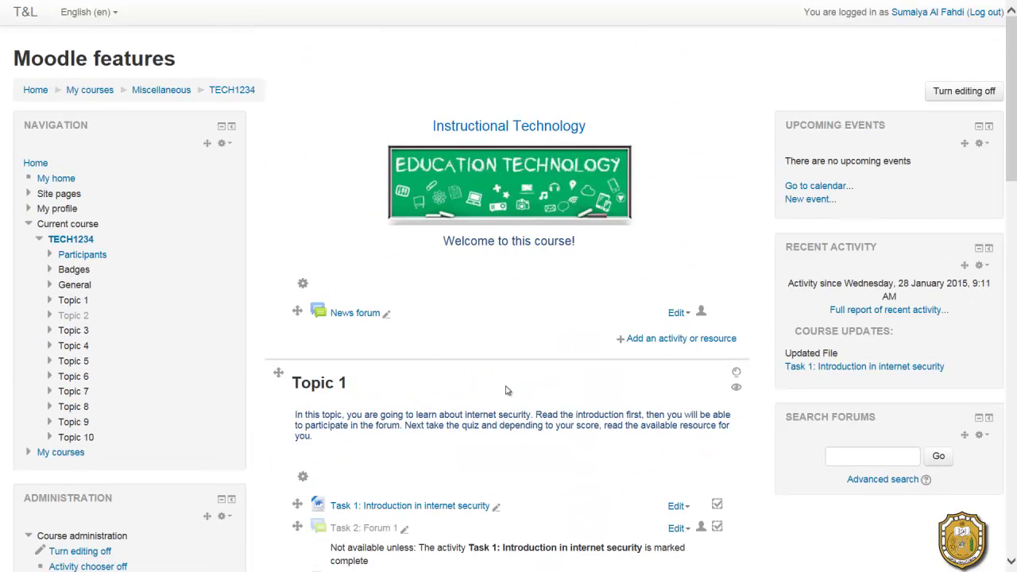
pyautogui.scroll(-3, 163, 449)
pyautogui.scroll(-3, 163, 450)
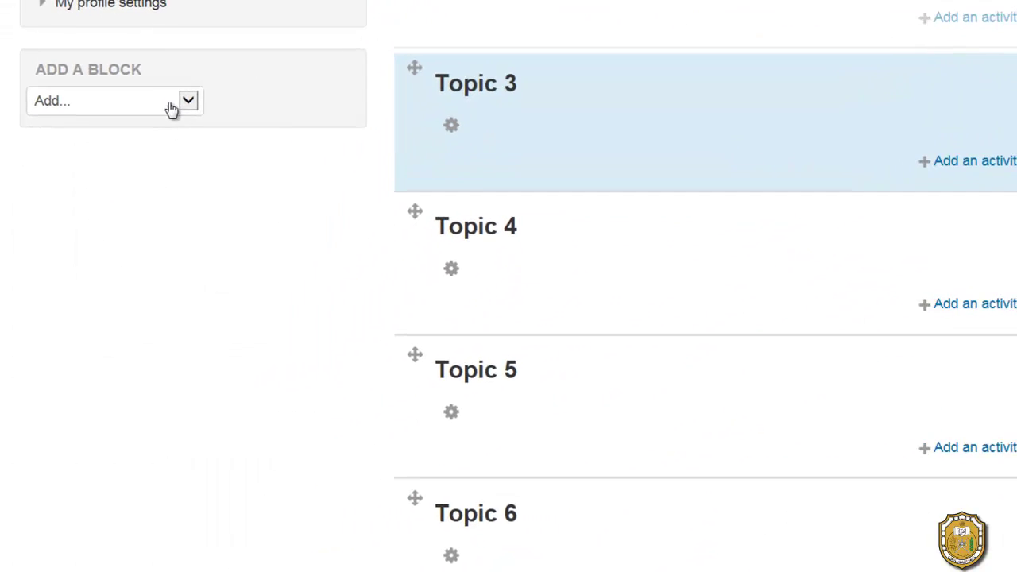
# Add a Calendar block, move it to the right-hand column, then choose Course completion status
pyautogui.click(171, 108)
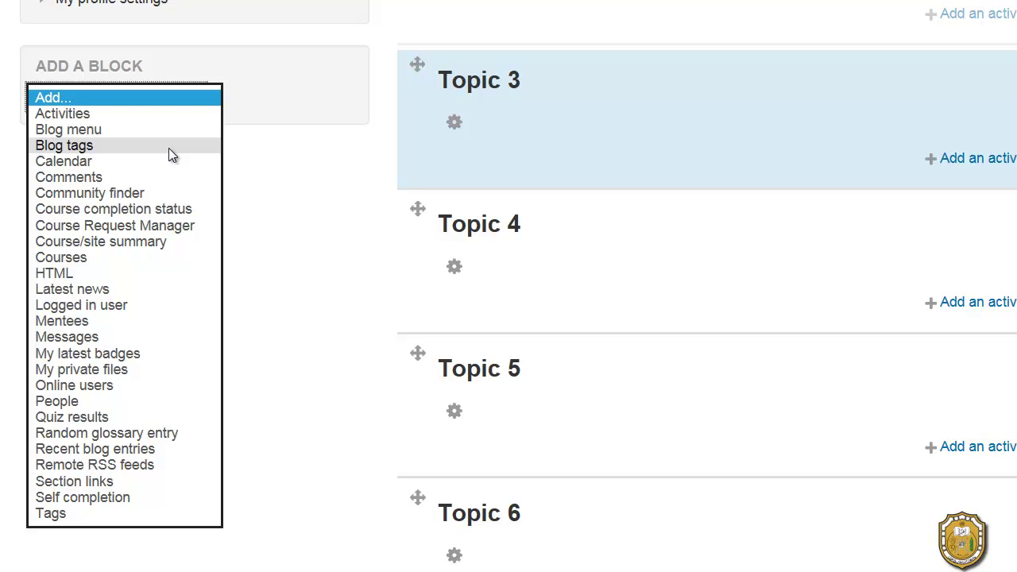
pyautogui.click(68, 162)
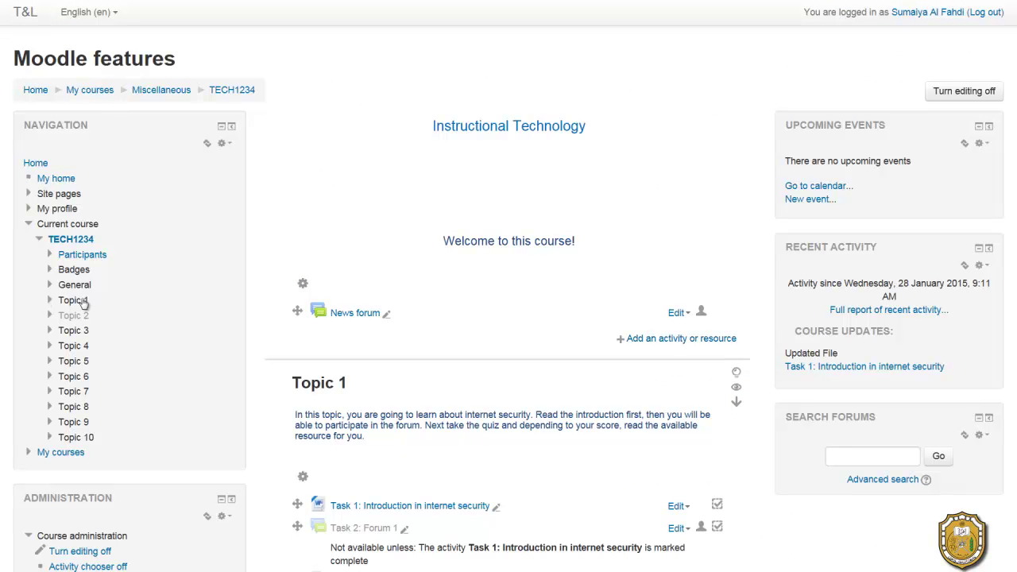
pyautogui.scroll(-5, 197, 407)
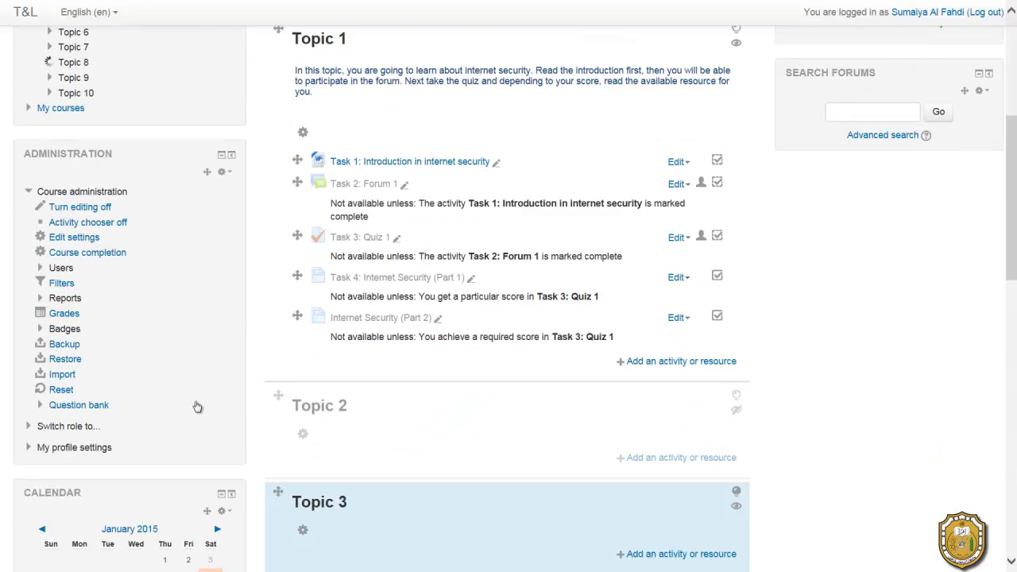
pyautogui.scroll(-3, 197, 407)
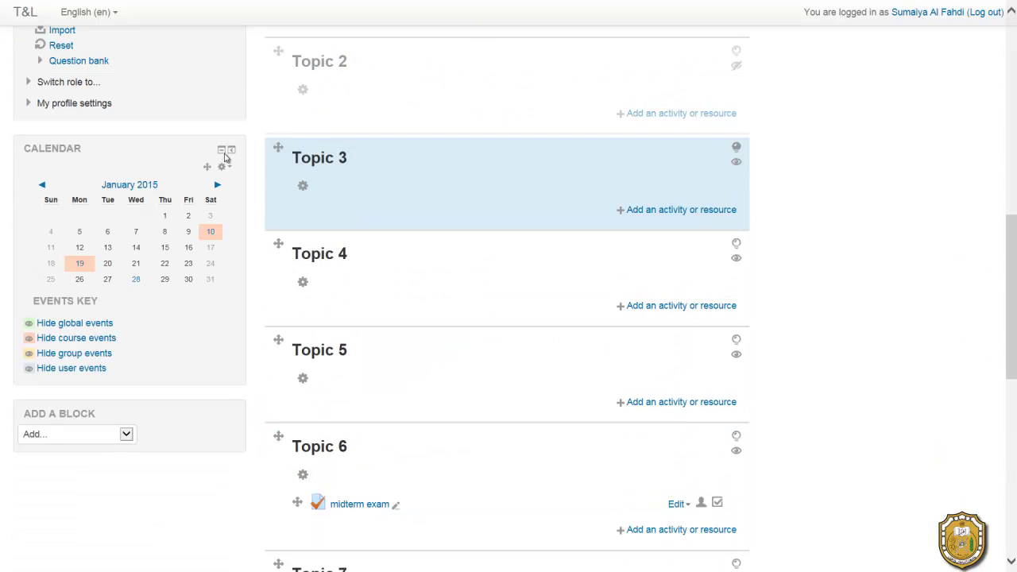
pyautogui.moveTo(207, 164); pyautogui.dragTo(946, 297)
pyautogui.click(75, 275)
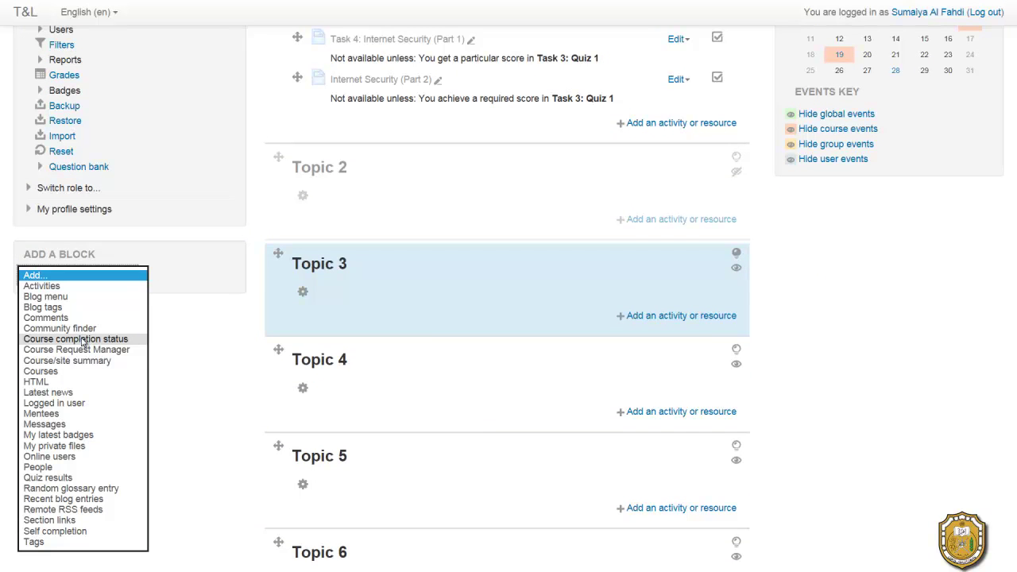
pyautogui.click(84, 340)
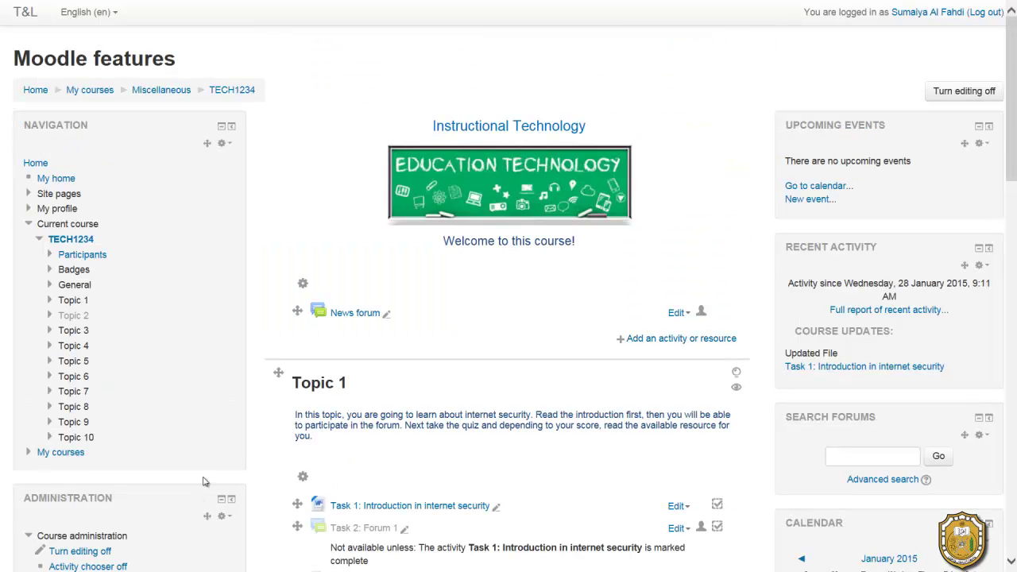
# Add a Latest news block to the course
pyautogui.scroll(-6, 199, 477)
pyautogui.click(79, 410)
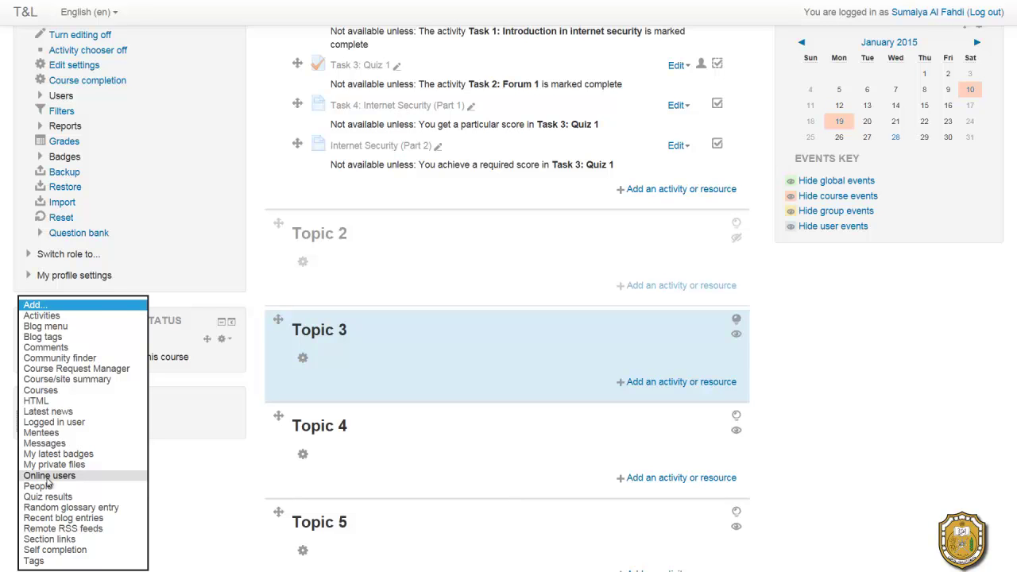
pyautogui.click(54, 411)
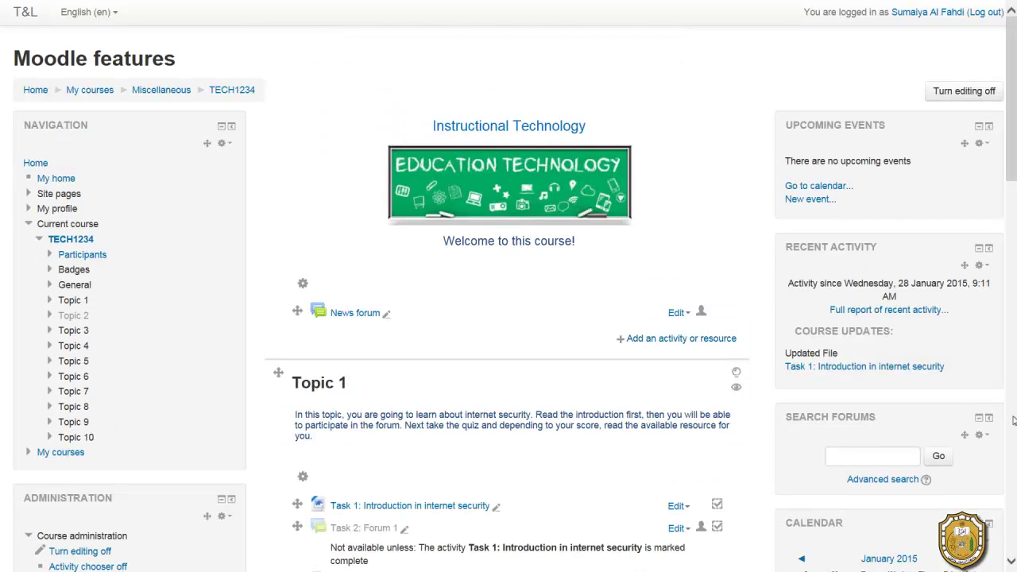
# Add a Quiz results block to the course
pyautogui.scroll(-10, 963, 197)
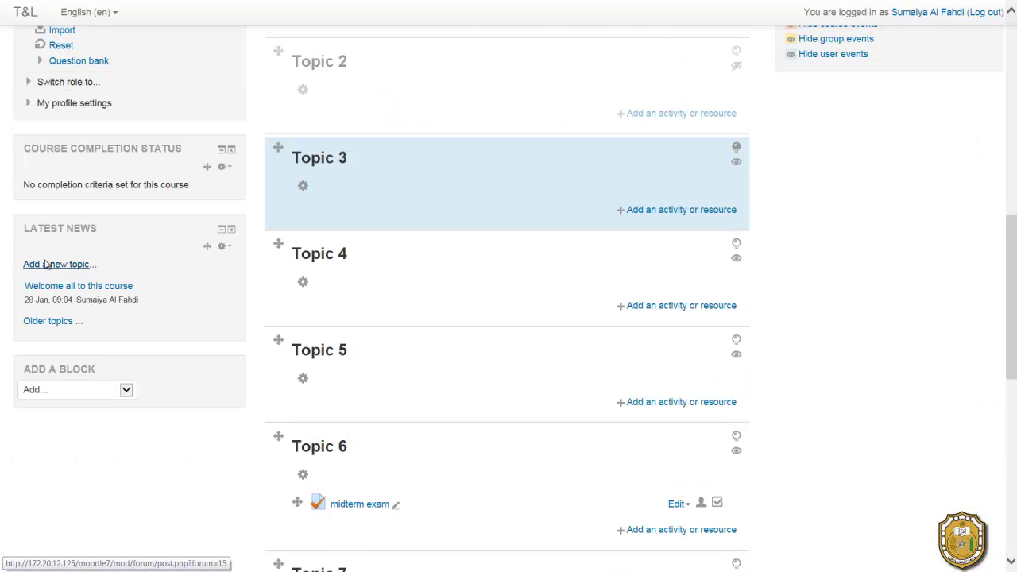
pyautogui.press('q')
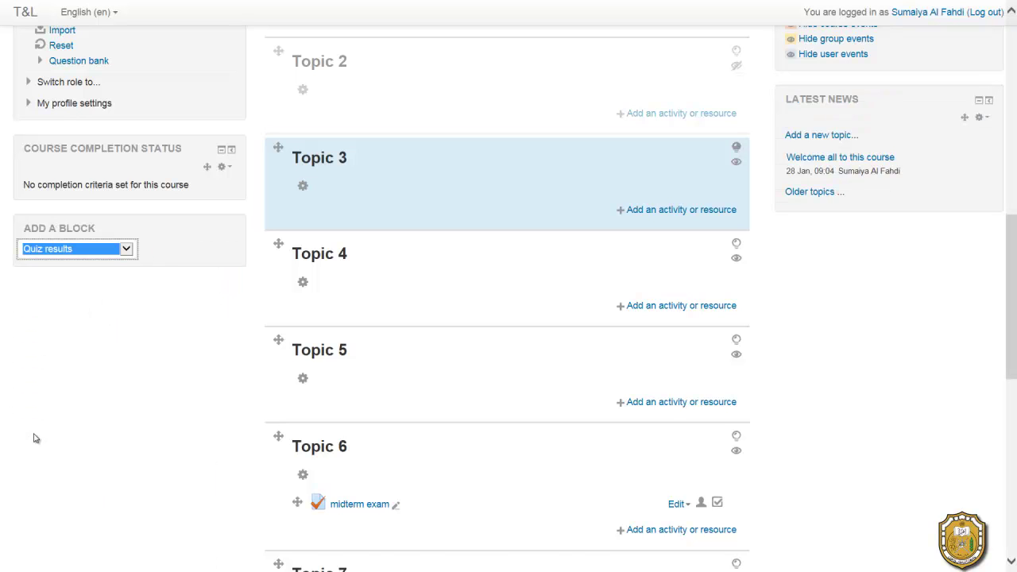
pyautogui.press('Return')
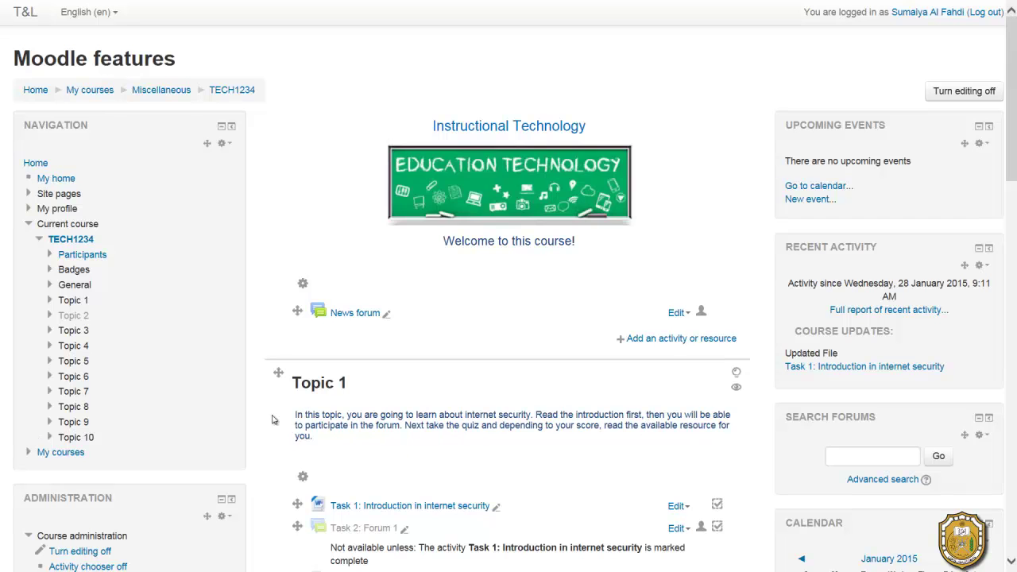
pyautogui.scroll(-9, 265, 422)
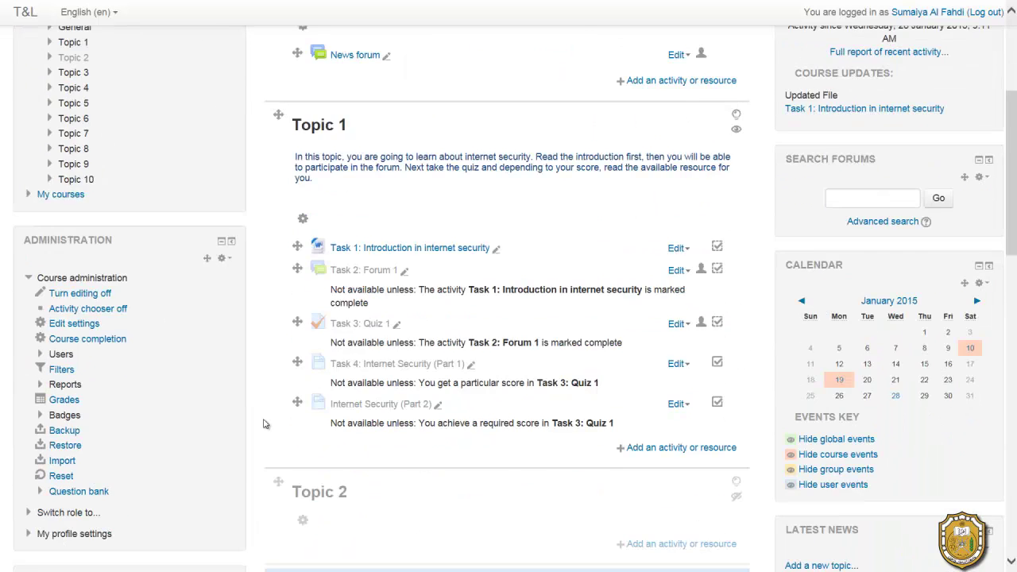
pyautogui.click(71, 330)
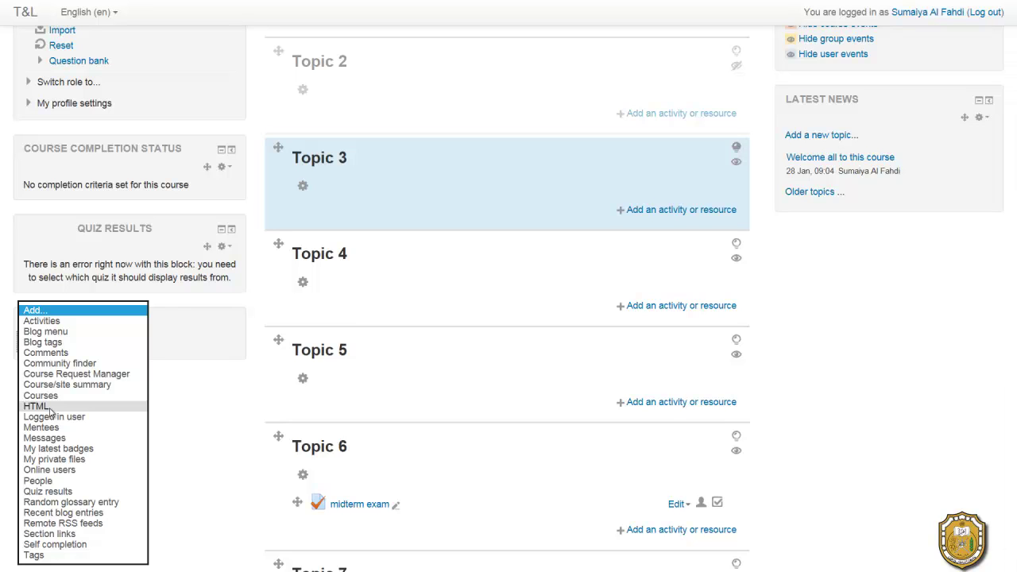
# Add the Blog menu block beneath Latest News in the right column
pyautogui.click(38, 332)
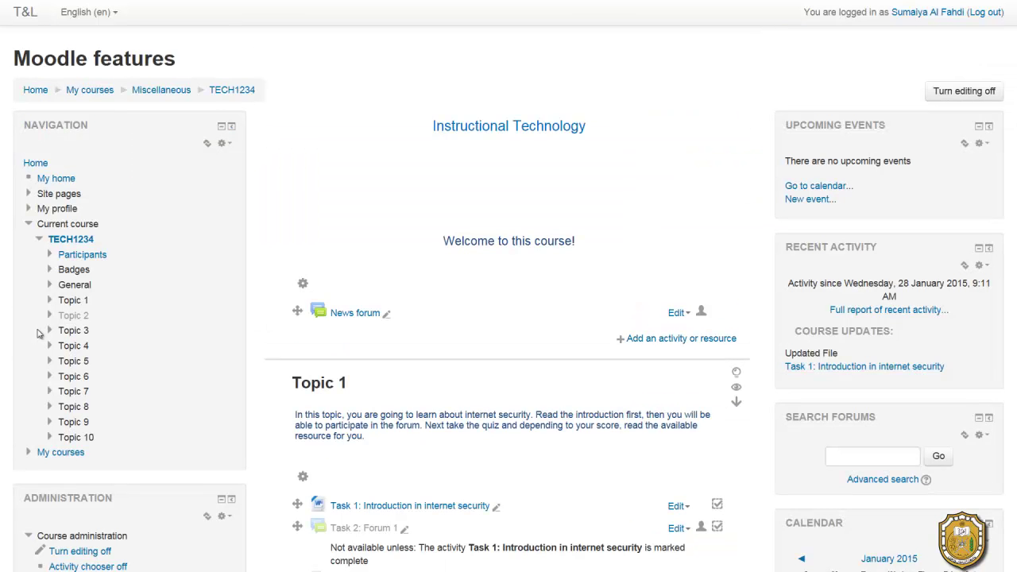
pyautogui.scroll(-10, 40, 326)
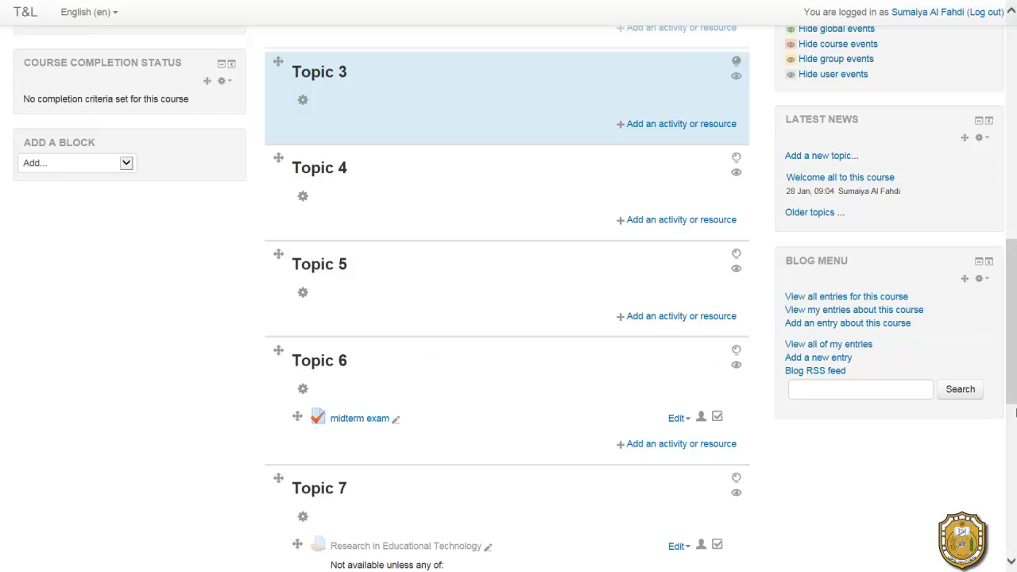
pyautogui.scroll(1, 958, 470)
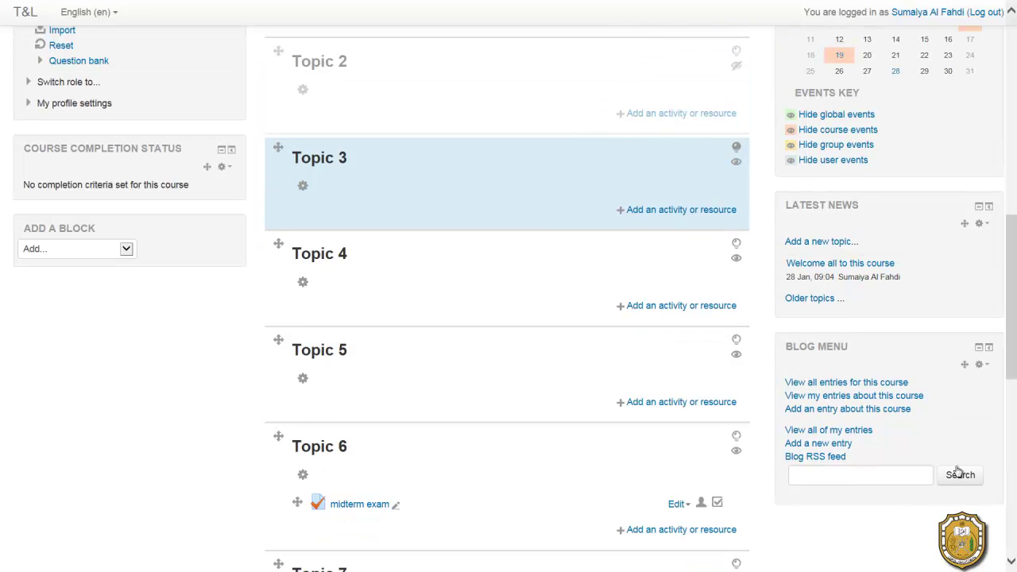
pyautogui.scroll(1, 957, 470)
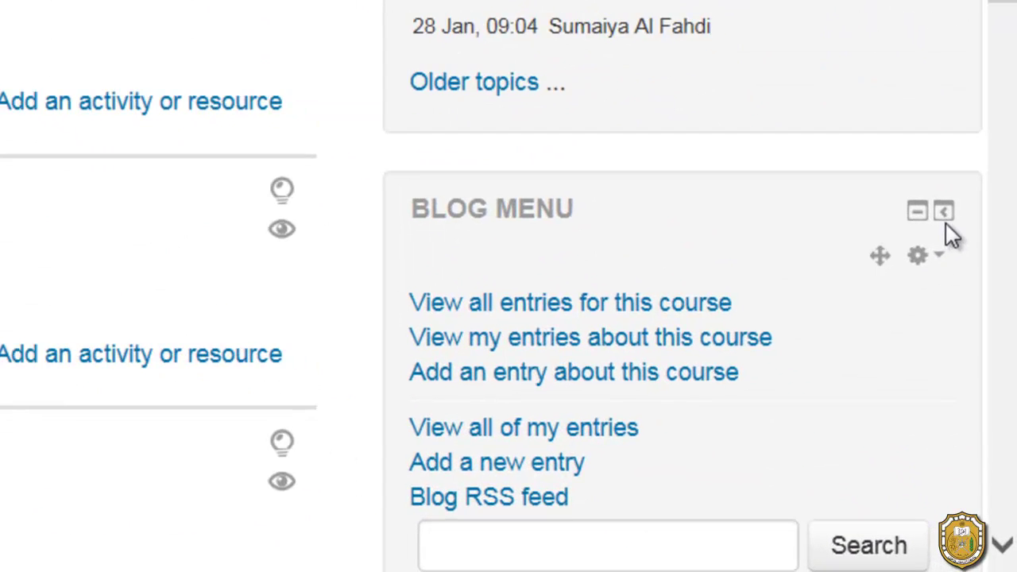
pyautogui.click(957, 274)
pyautogui.click(988, 294)
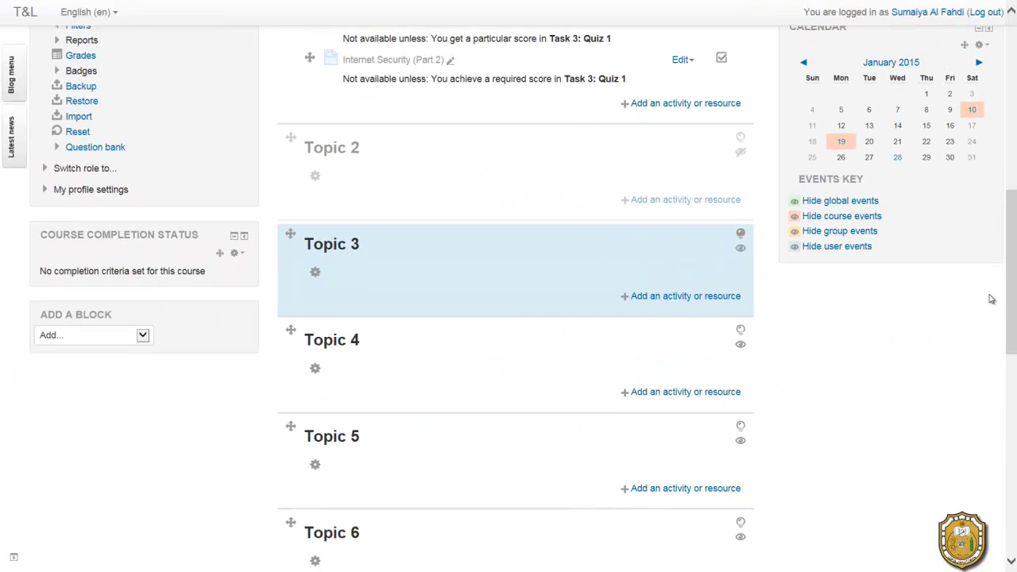
pyautogui.moveTo(5, 151)
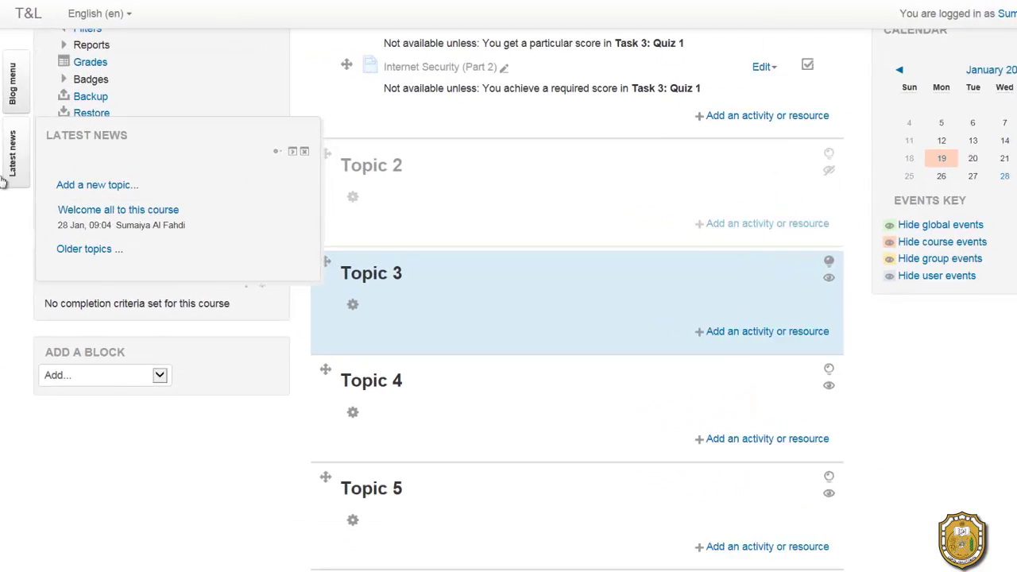
pyautogui.moveTo(5, 77)
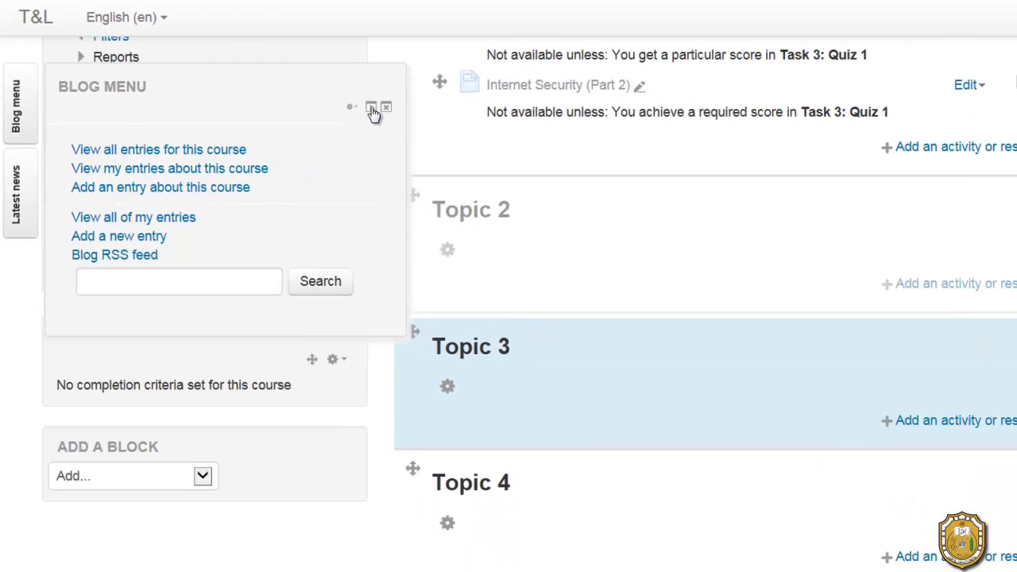
pyautogui.click(371, 108)
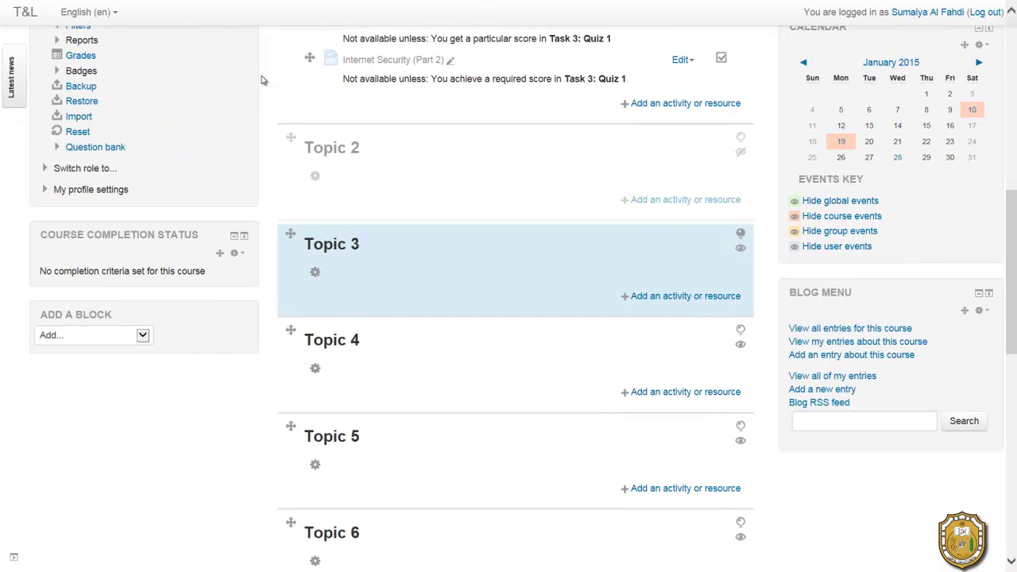